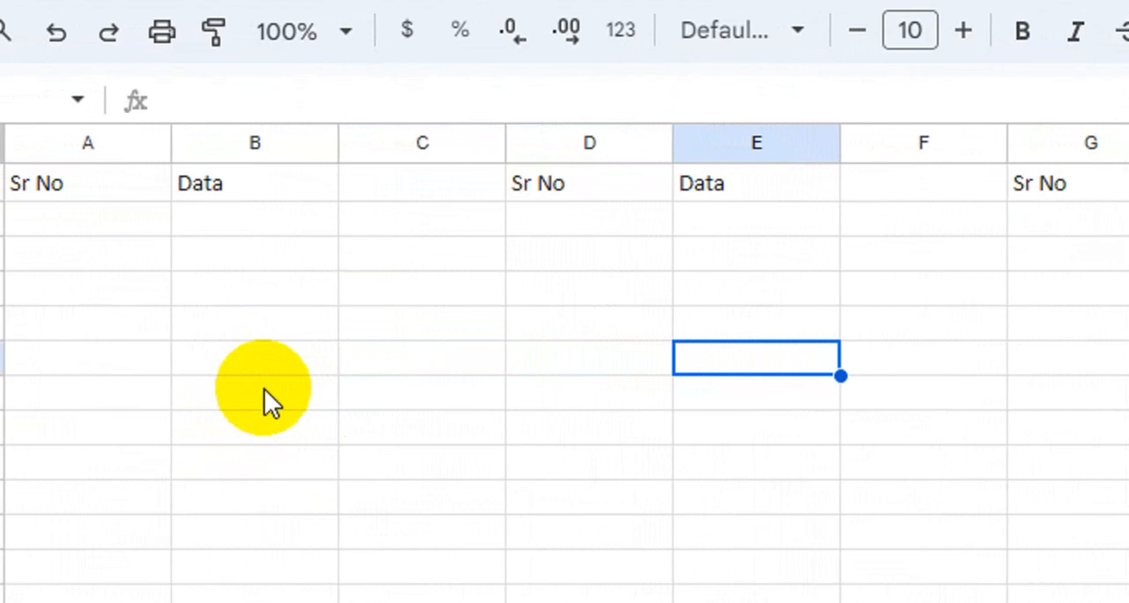
click(159, 254)
click(90, 221)
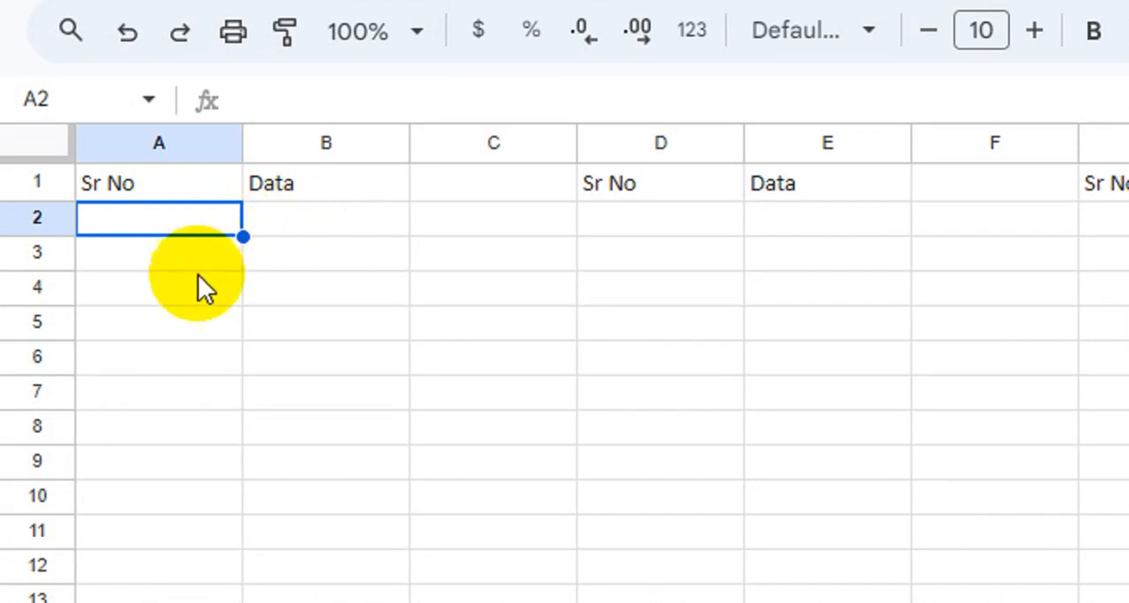
click(399, 372)
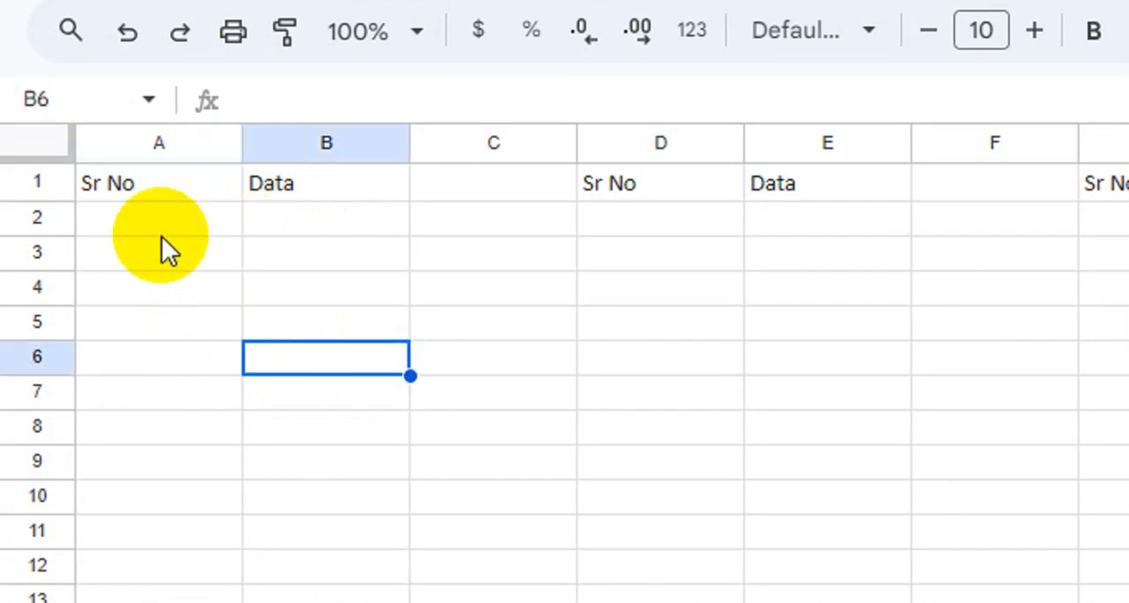
- Enter the sample values asdsa, asdsa, dasd and ads in cells B2 to B5 of the first Data column
click(275, 216)
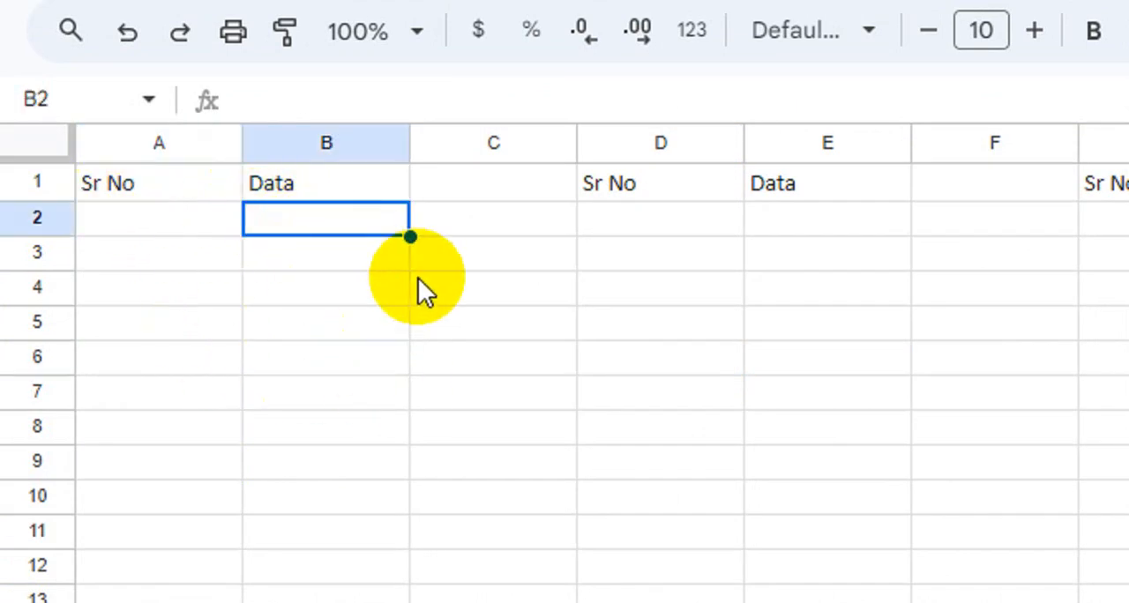
text(asdsa)
key(Return)
text(asdsa)
key(Return)
text(dasd)
key(Return)
text(ads)
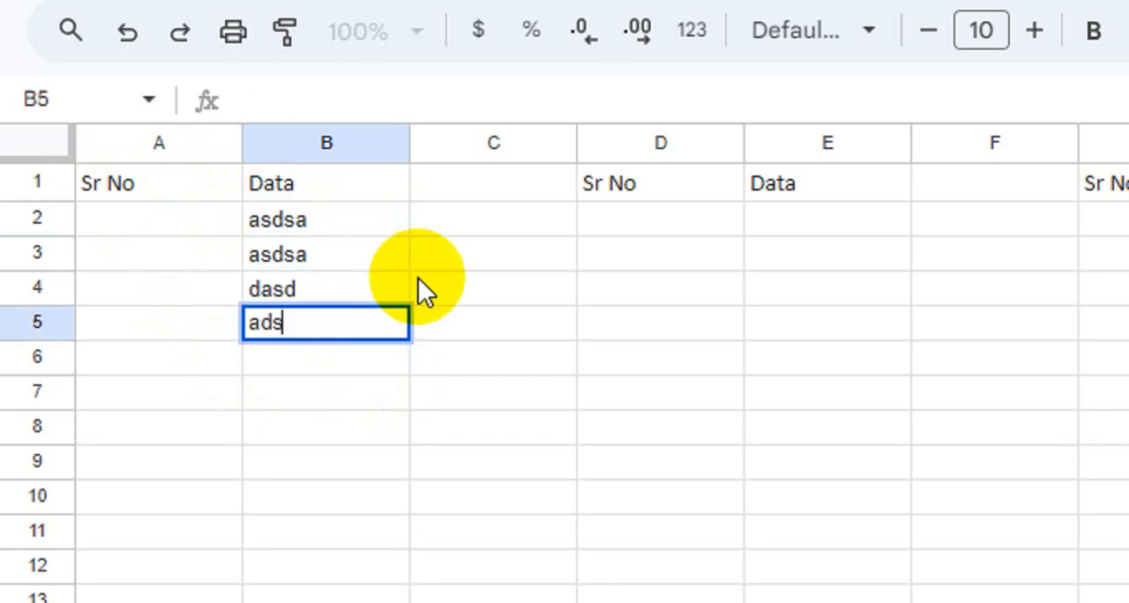
key(Return)
- Enter 1 in cell A2, try filling it down to A5, and undo the fill
click(213, 224)
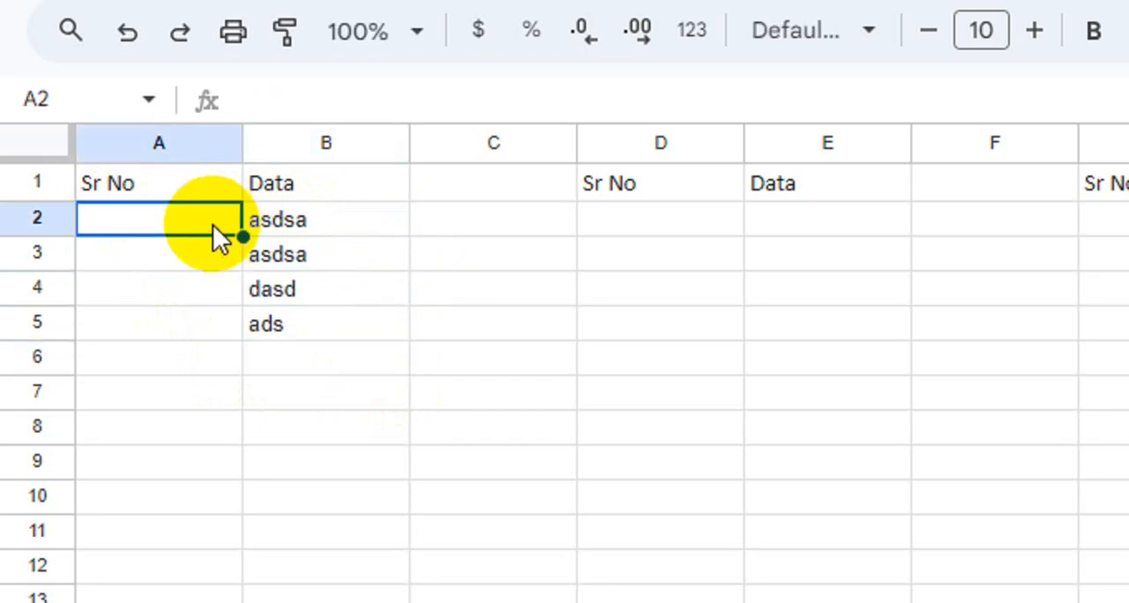
text(1)
key(Return)
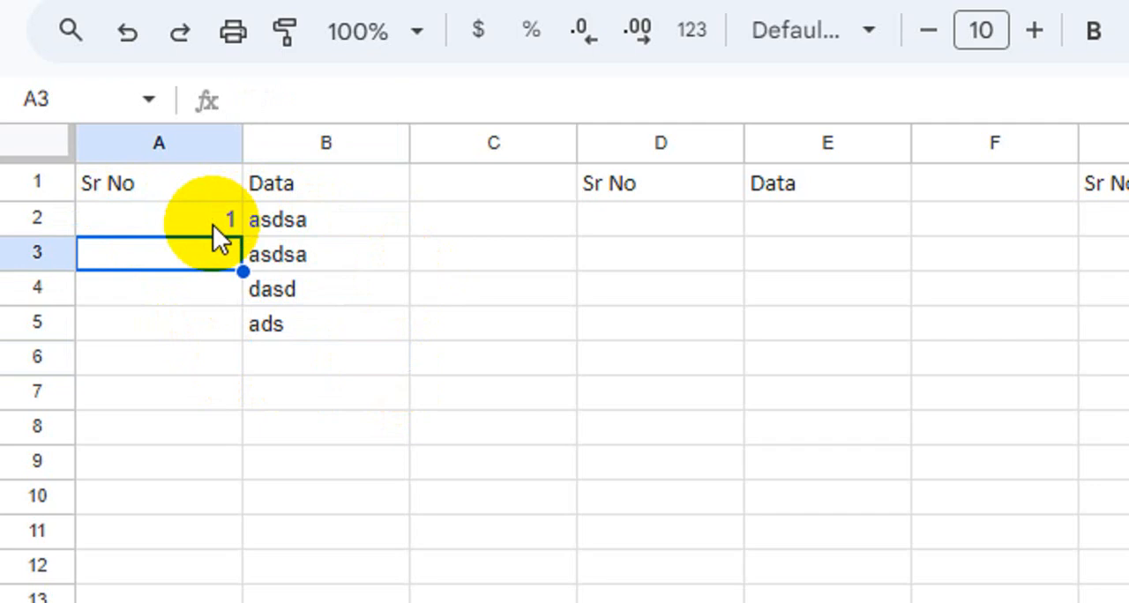
click(234, 222)
drag(242, 237, 238, 325)
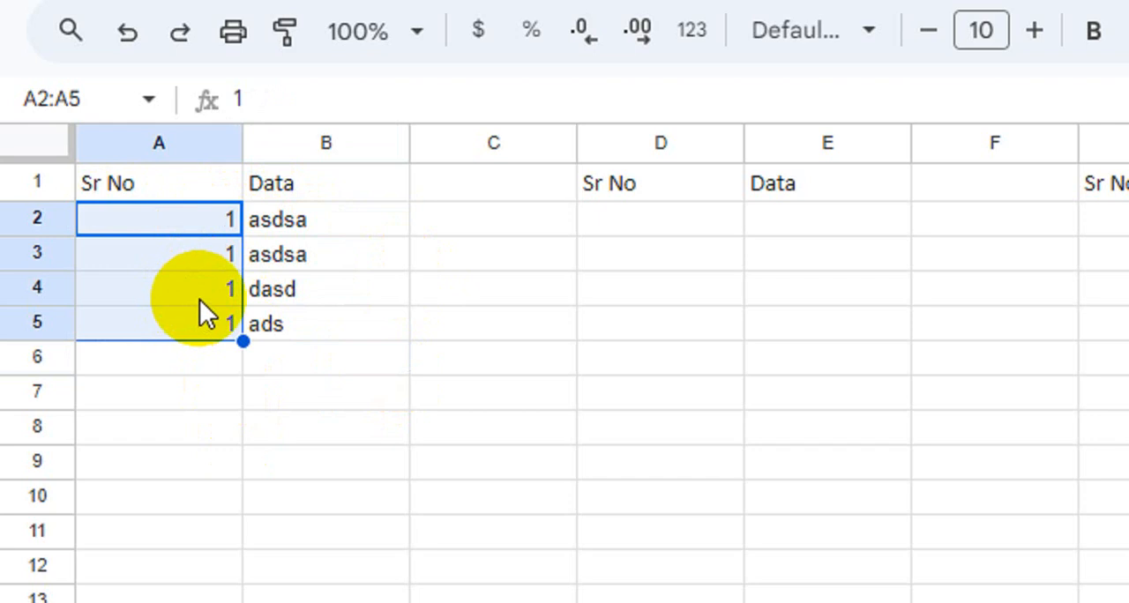
key(ctrl+z)
- Enter 2 in cell A3 and extend the number pattern from A2:A3 down to A5
click(200, 252)
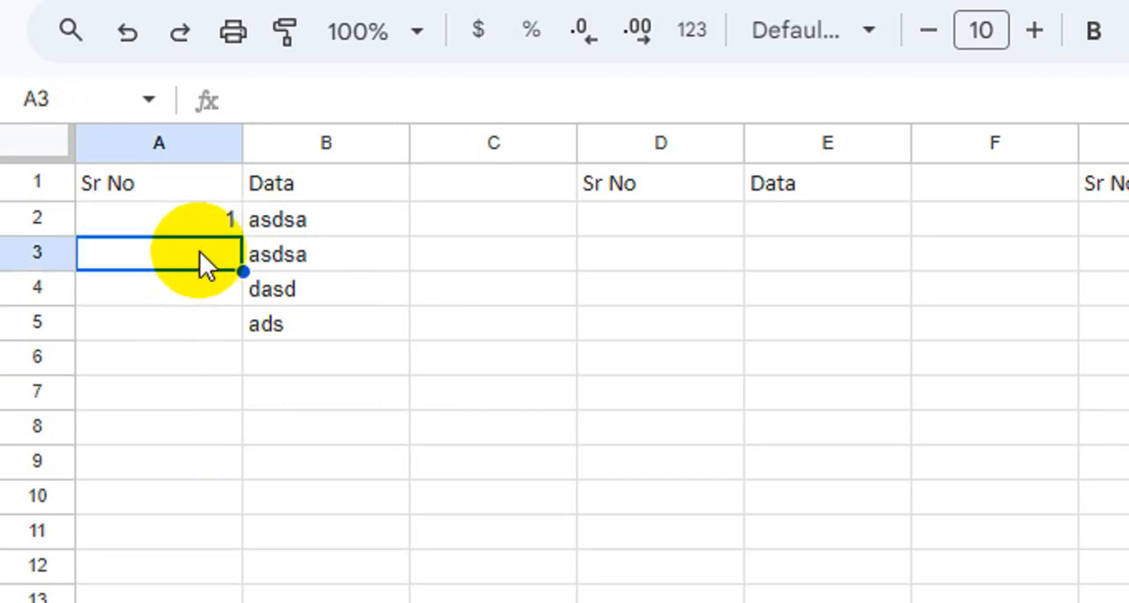
text(2)
key(Return)
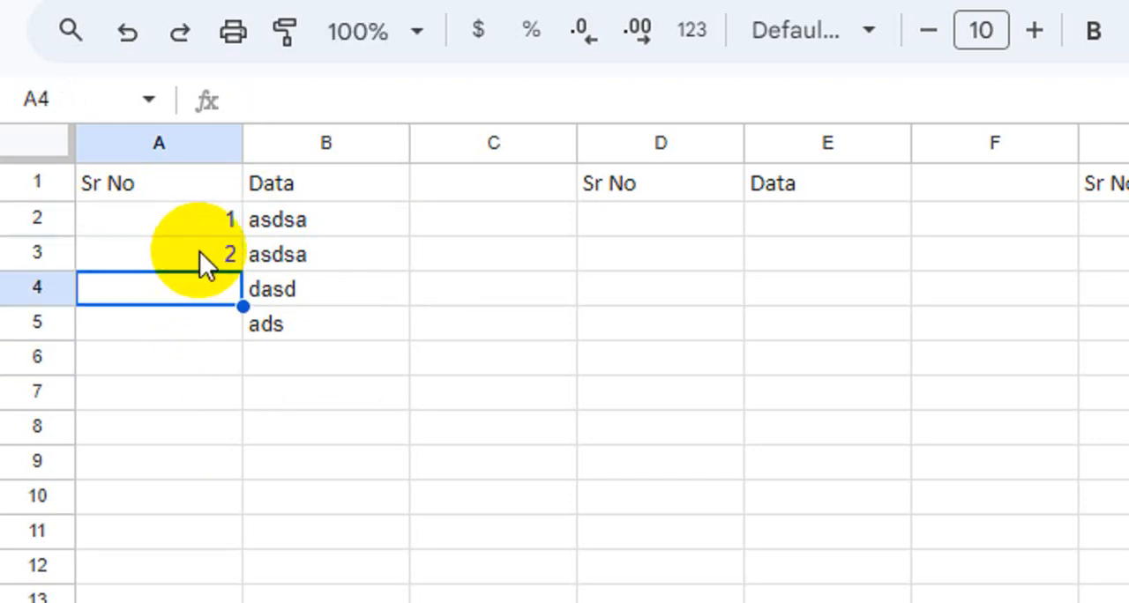
drag(201, 221, 244, 328)
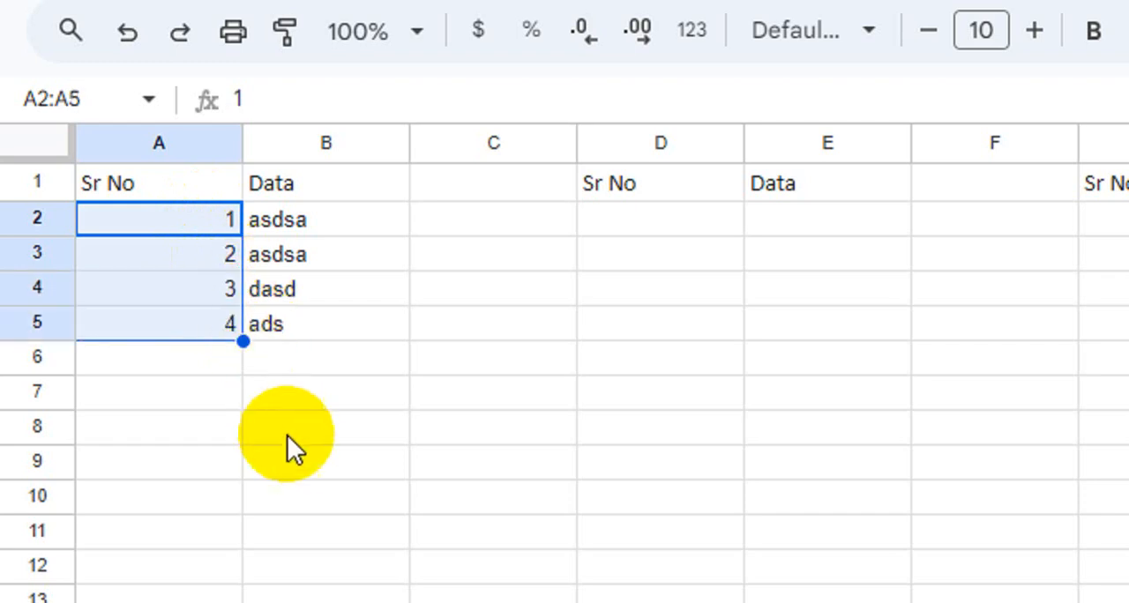
- Add the sample values sds, sds, ds and sds in cells B6 to B9
click(316, 357)
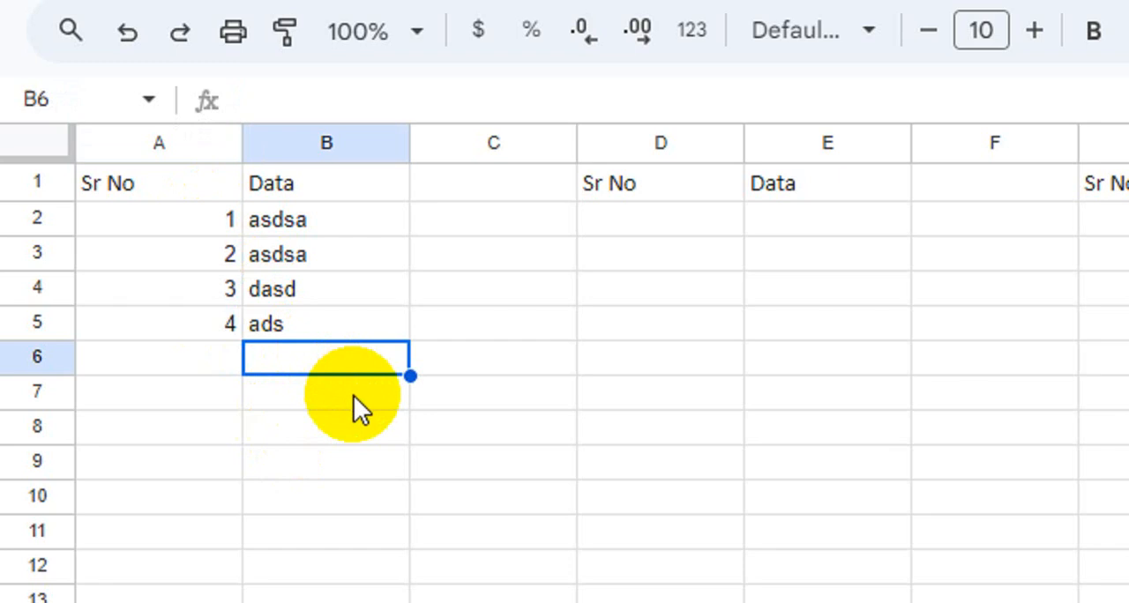
text(sds)
key(Return)
text(sds)
key(Return)
text(ds)
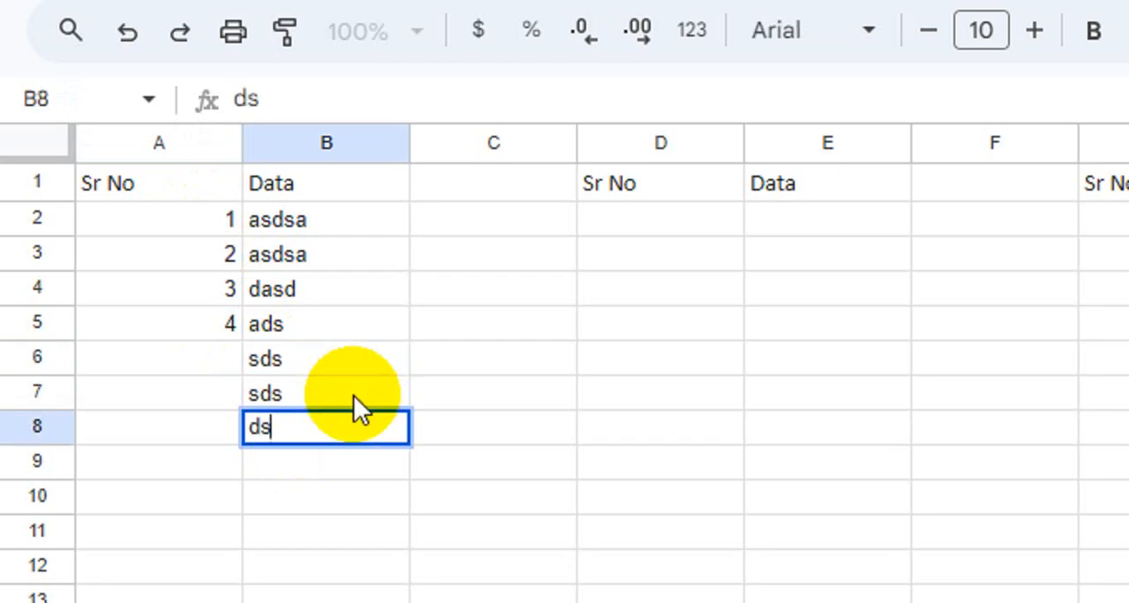
key(Return)
text(sd)
key(Return)
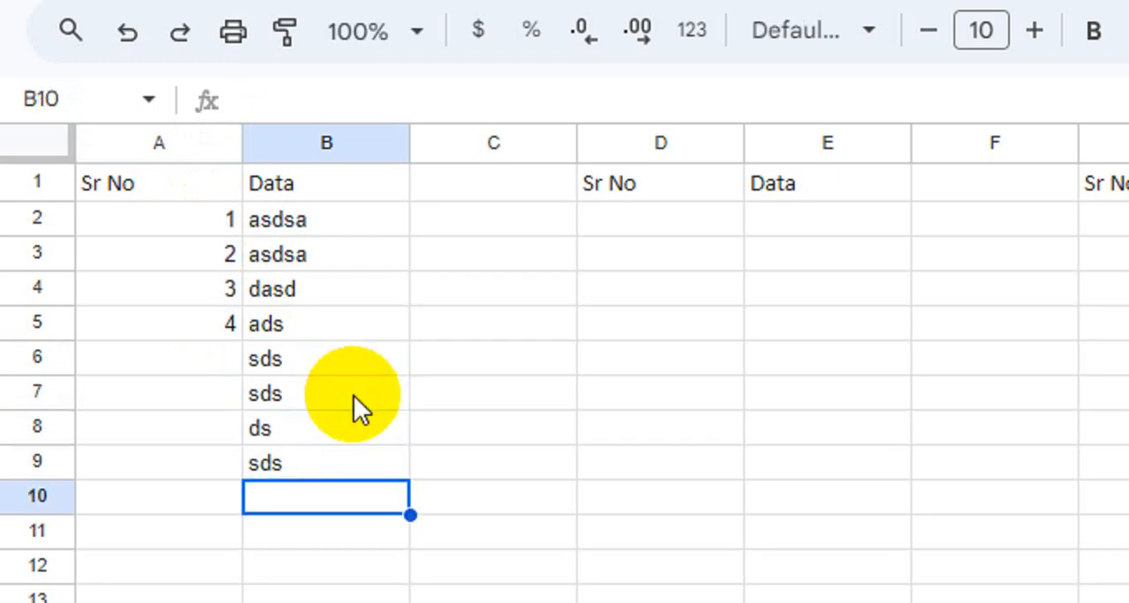
- Try filling cell A5 alone down to A9, and remove the filled values below A5
click(222, 322)
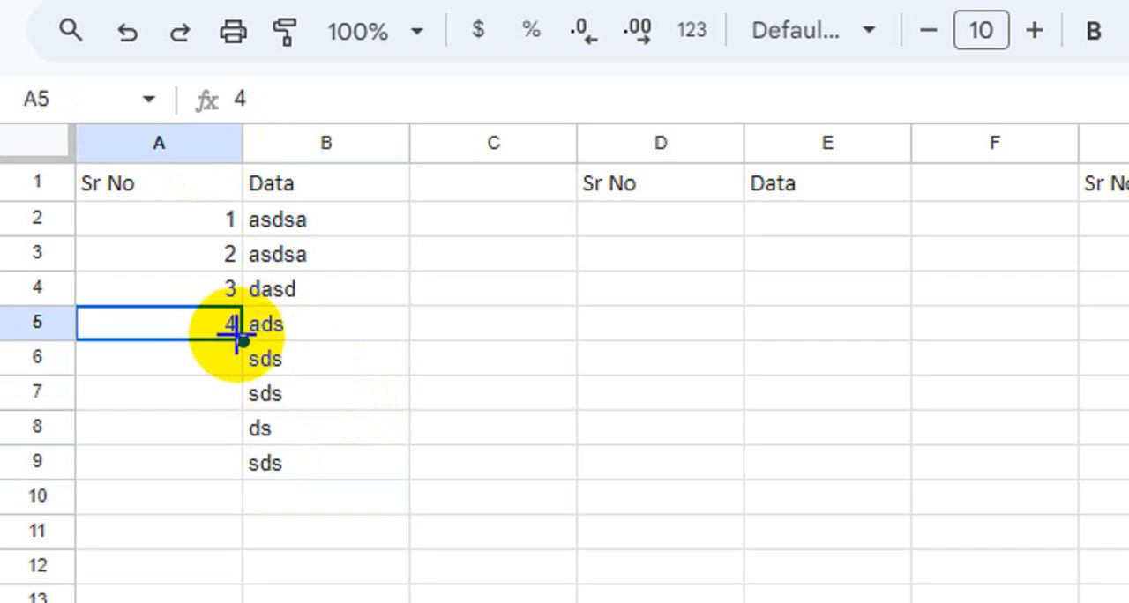
drag(240, 339, 246, 474)
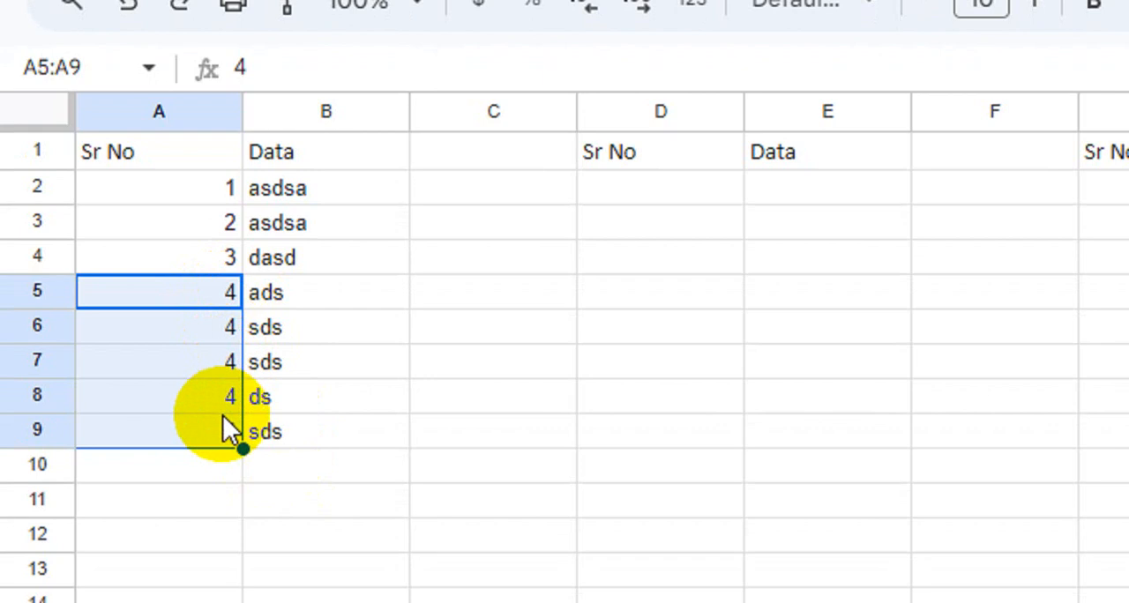
drag(242, 447, 208, 310)
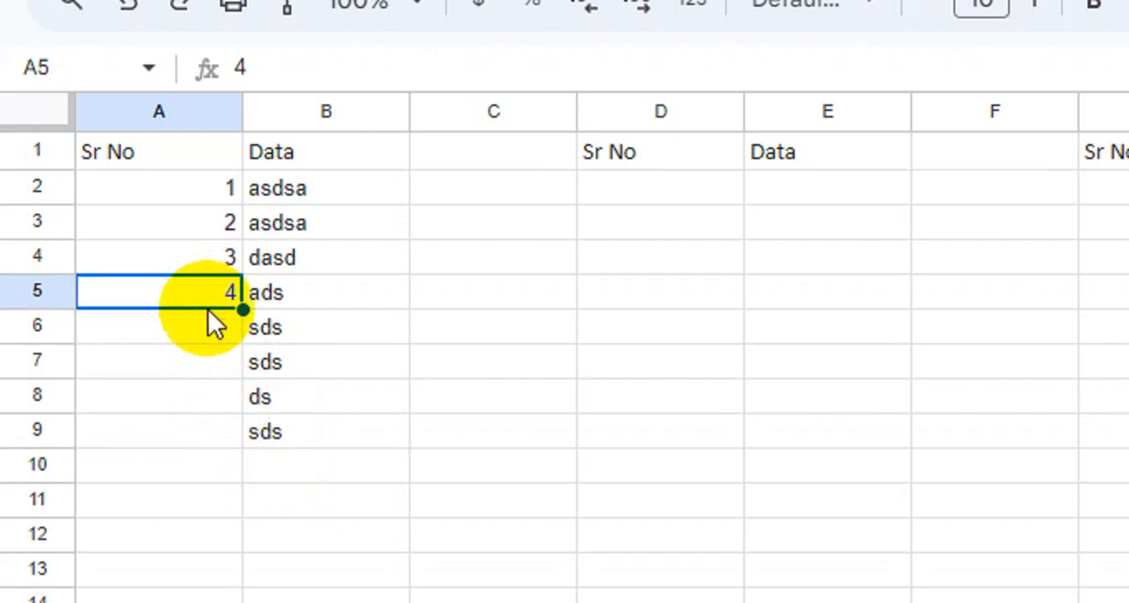
- Extend the serial numbers down to A9 using the pattern in A4:A5
click(207, 255)
drag(207, 256, 244, 434)
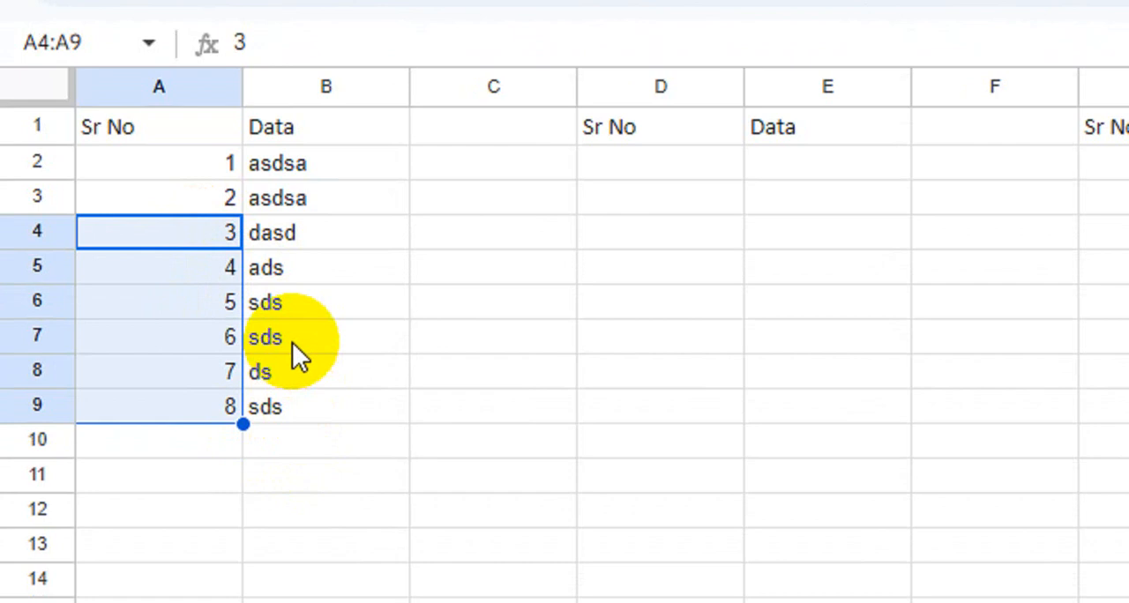
click(351, 340)
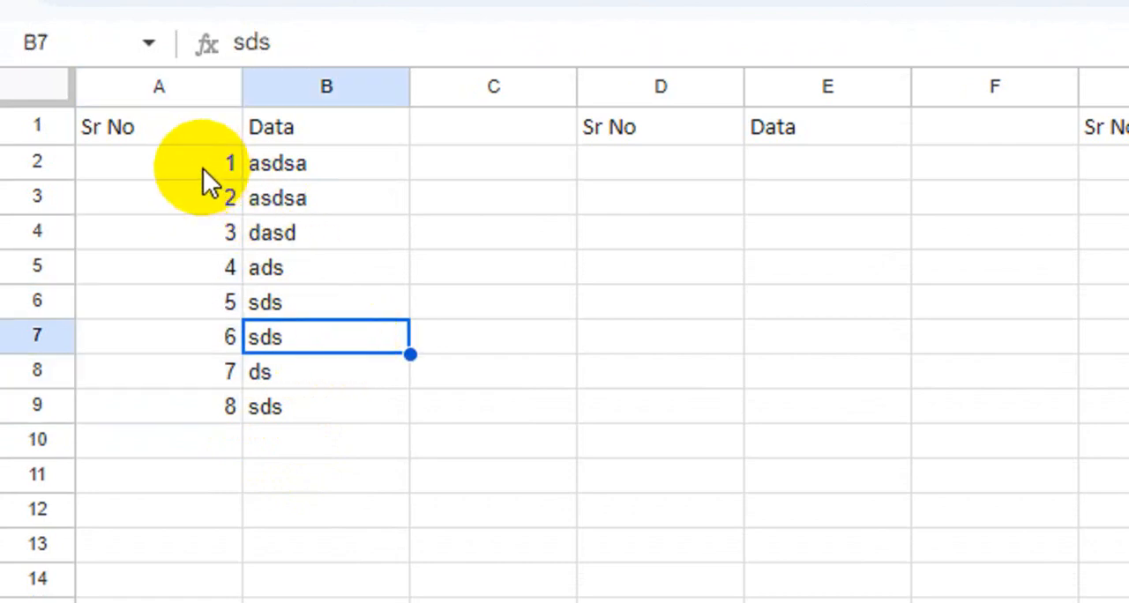
- Clear all the serial numbers from A2:A9
drag(203, 168, 174, 400)
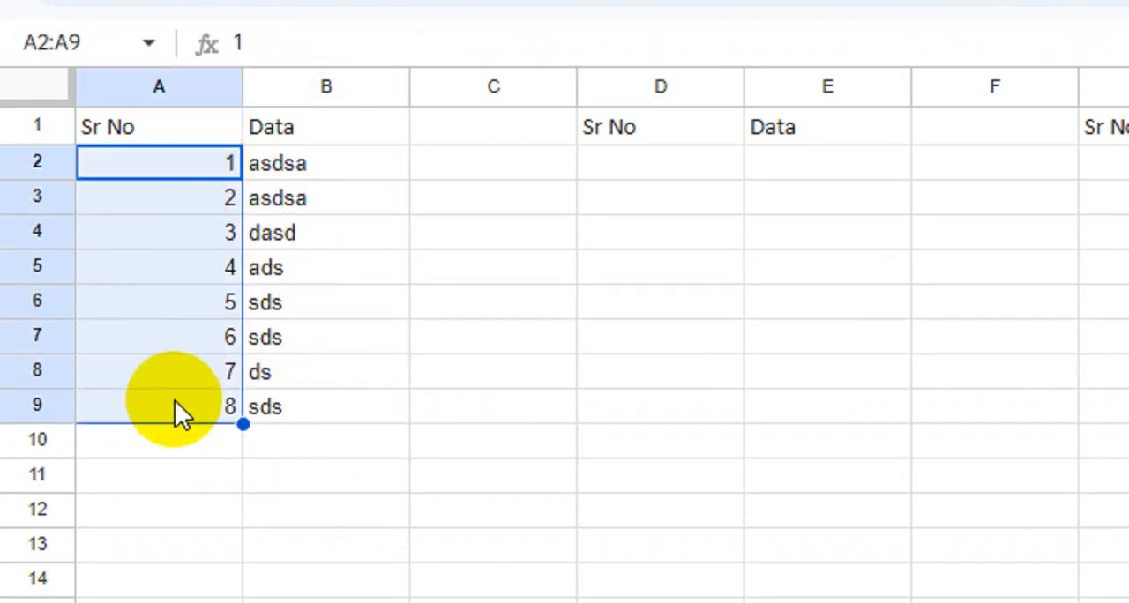
key(Delete)
click(467, 371)
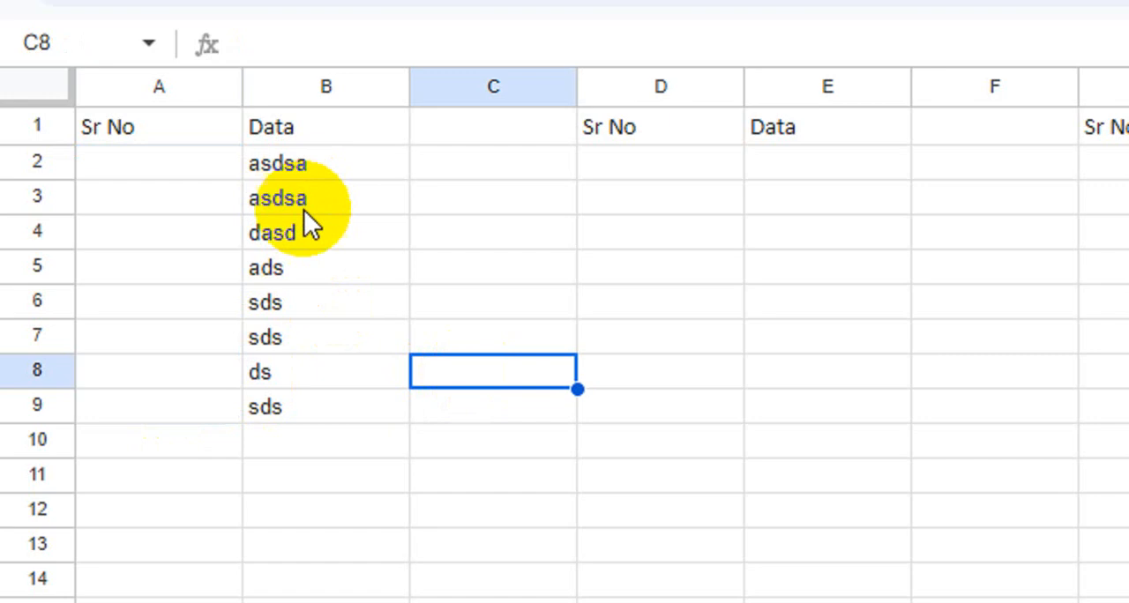
click(167, 161)
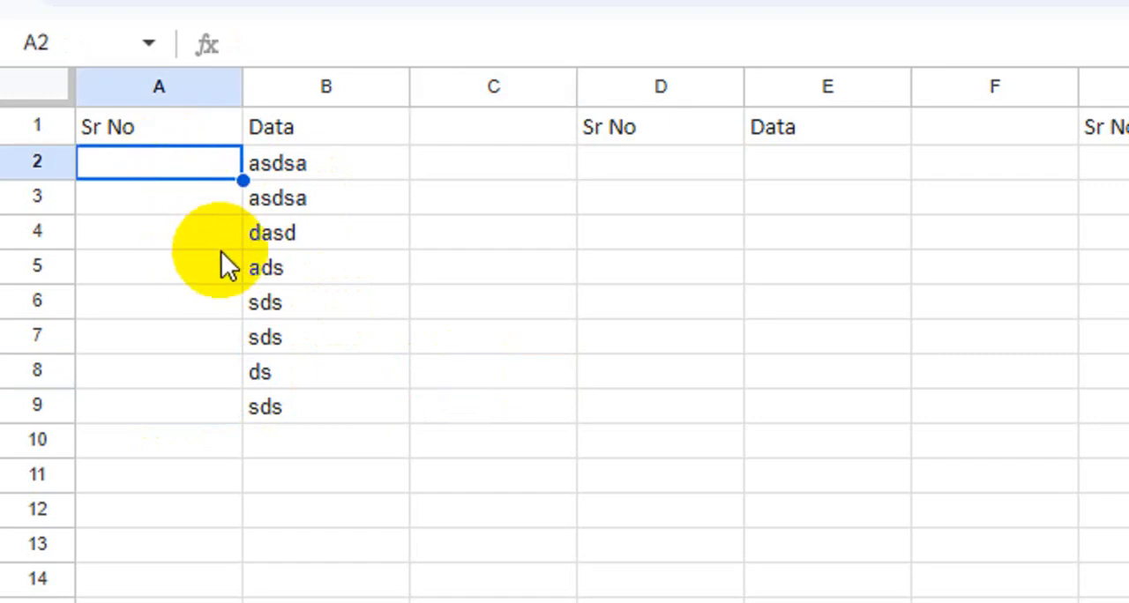
text(=seq)
key(Tab)
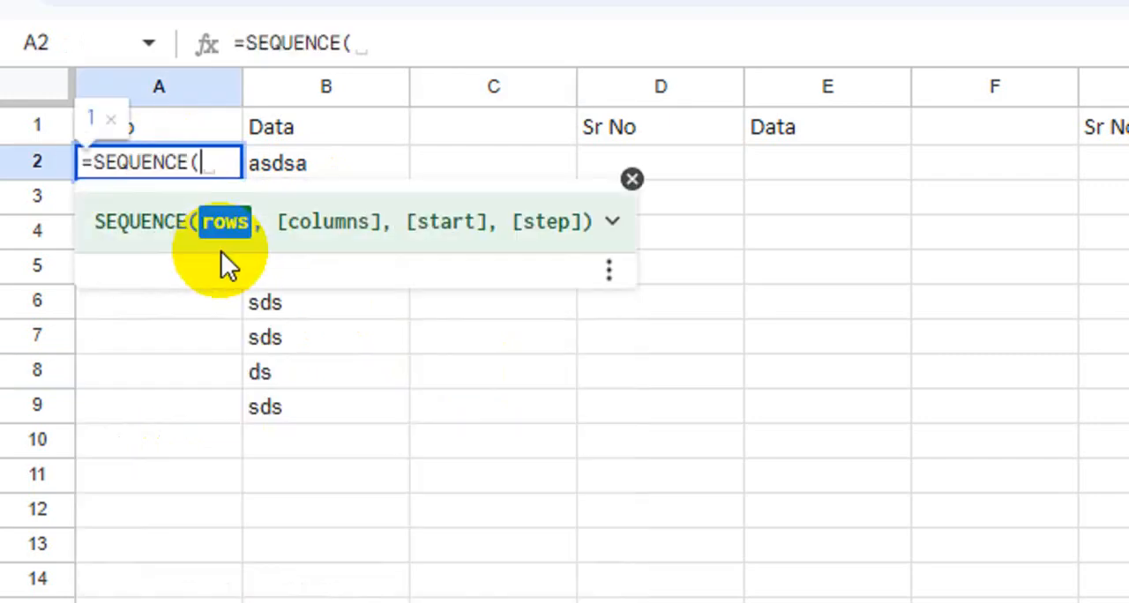
key(Tab)
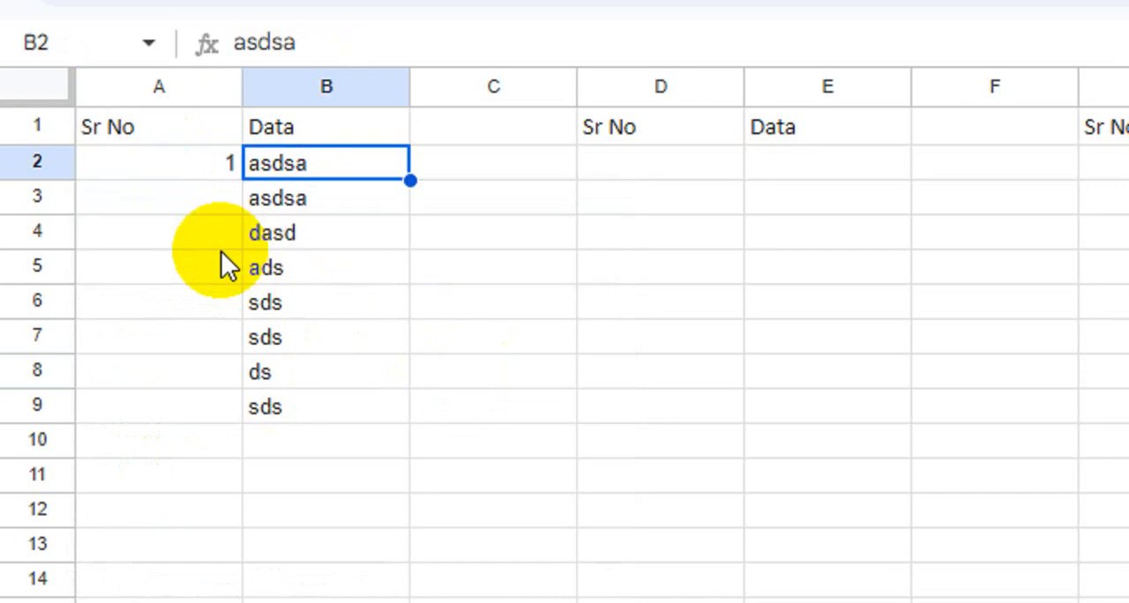
key(Left)
key(Delete)
- Generate the serial numbers with the formula =SEQUENCE(10) in cell A2
text(=seq)
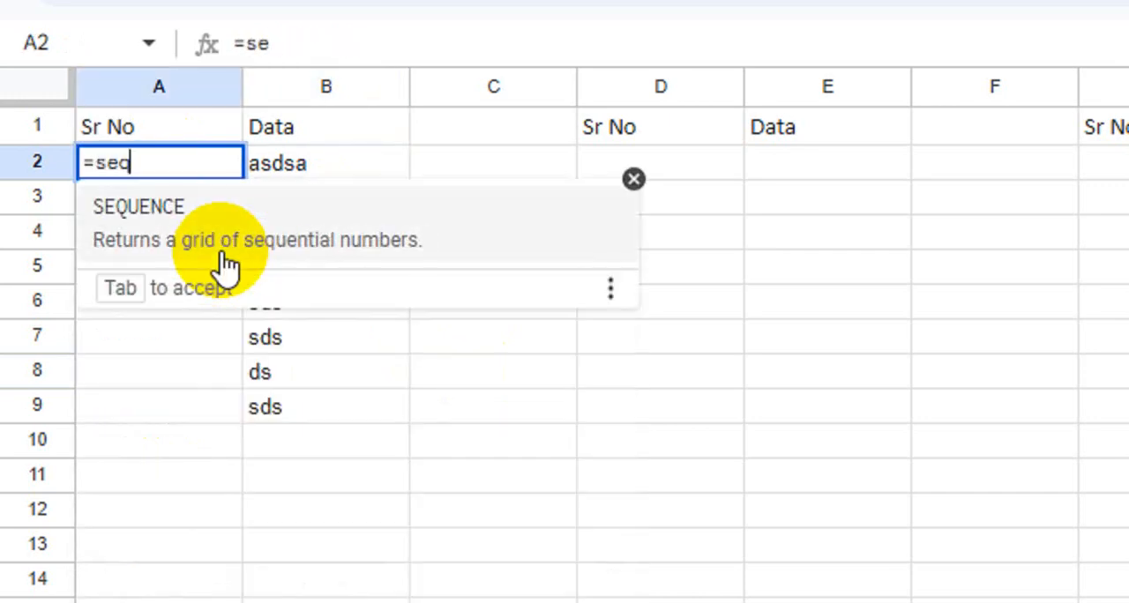
key(Tab)
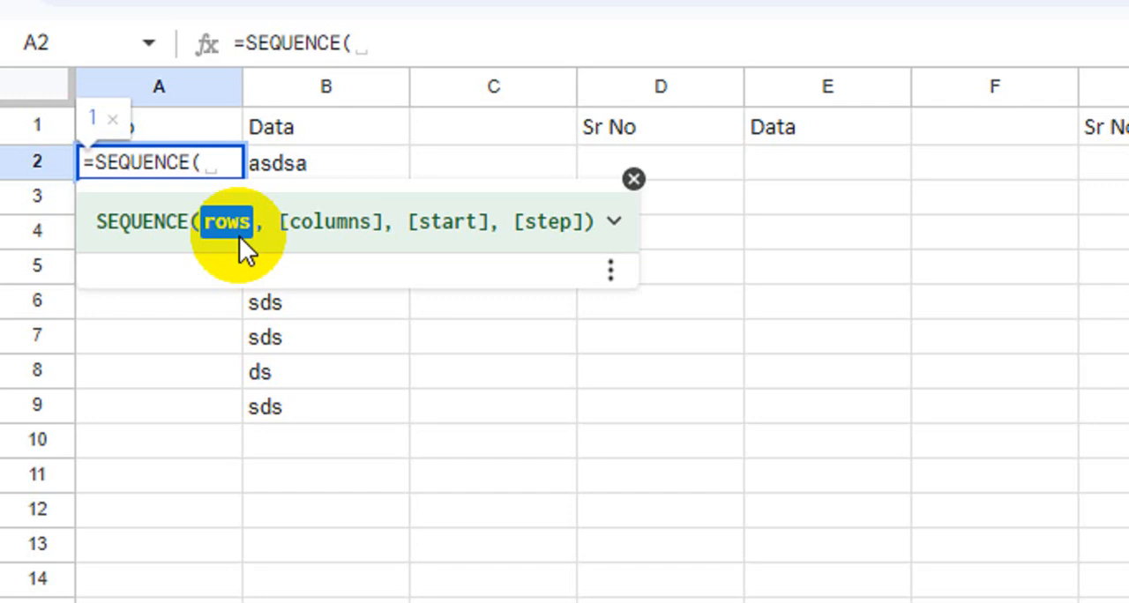
text(10)
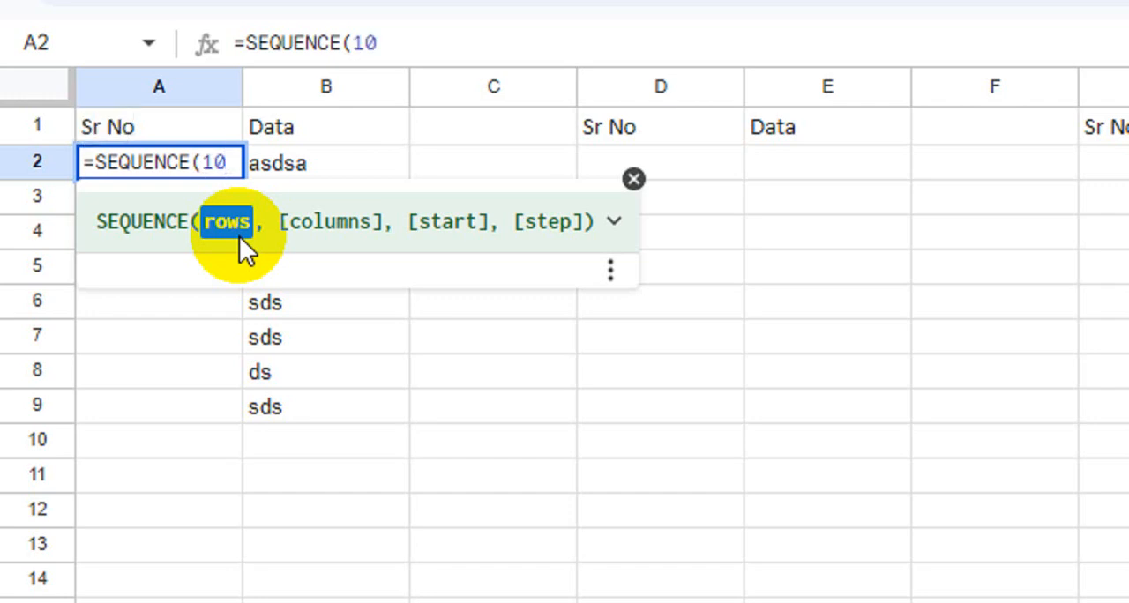
text())
key(Return)
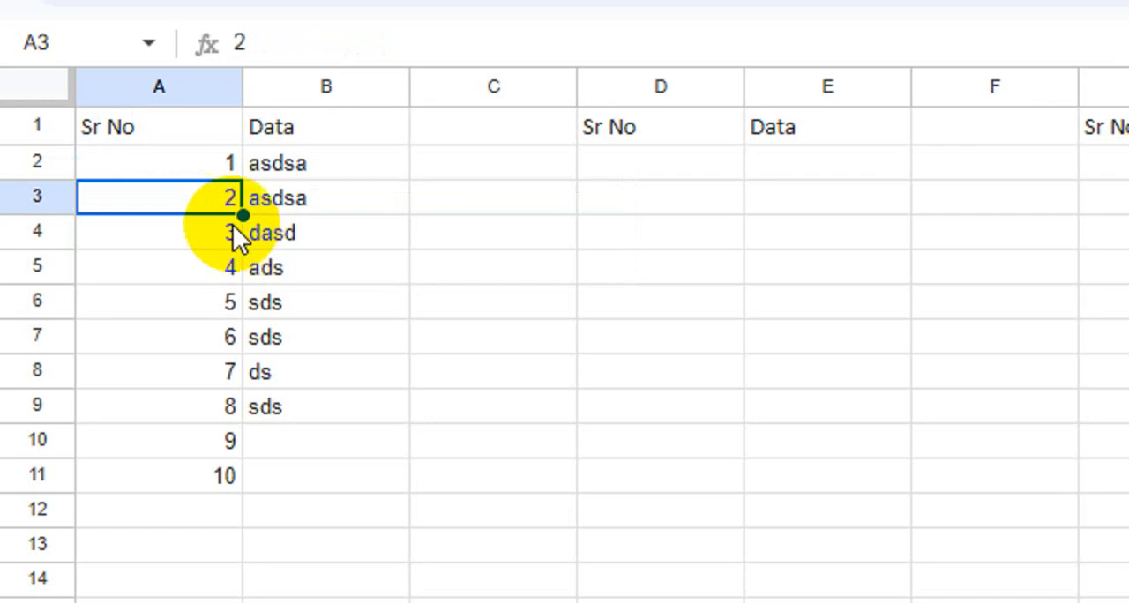
- Enter the sample value sds in cells B10 and B11
click(279, 437)
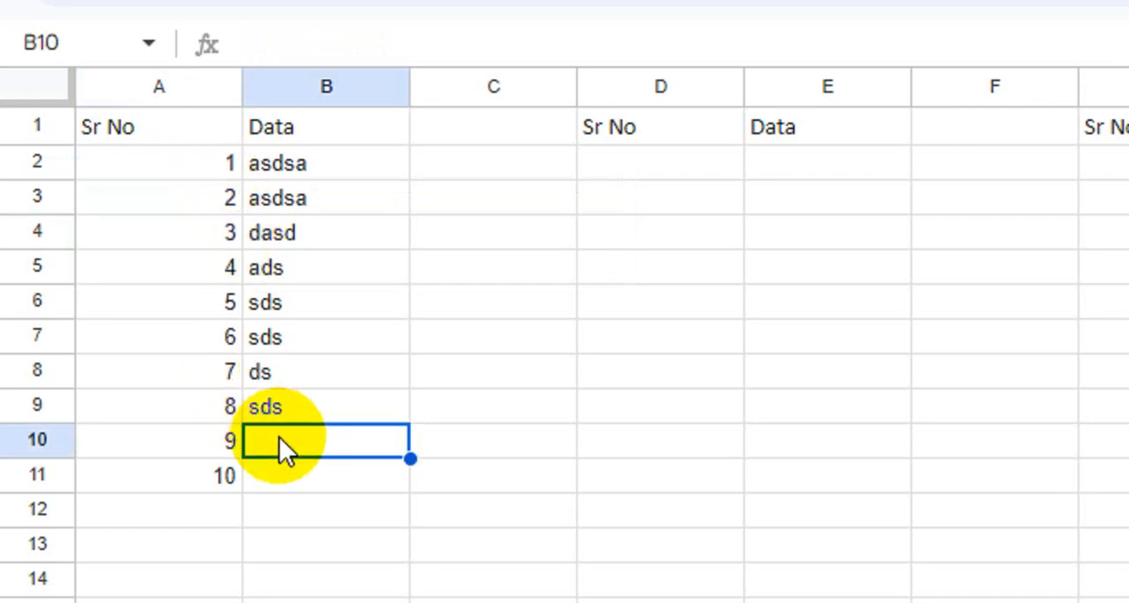
text(sds)
key(Return)
text(sds)
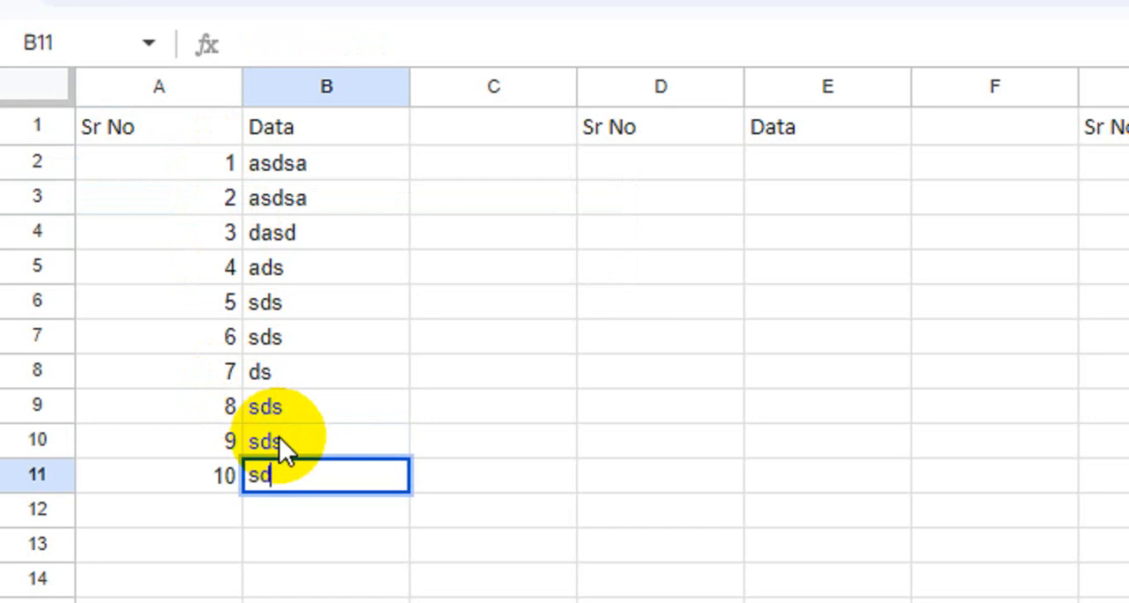
key(Return)
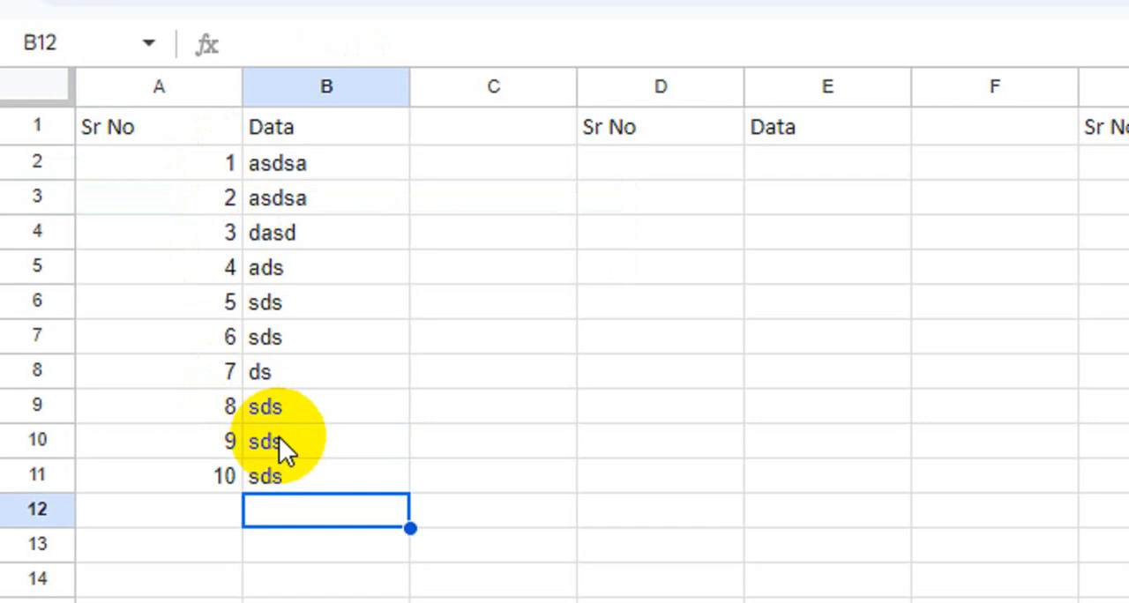
click(829, 305)
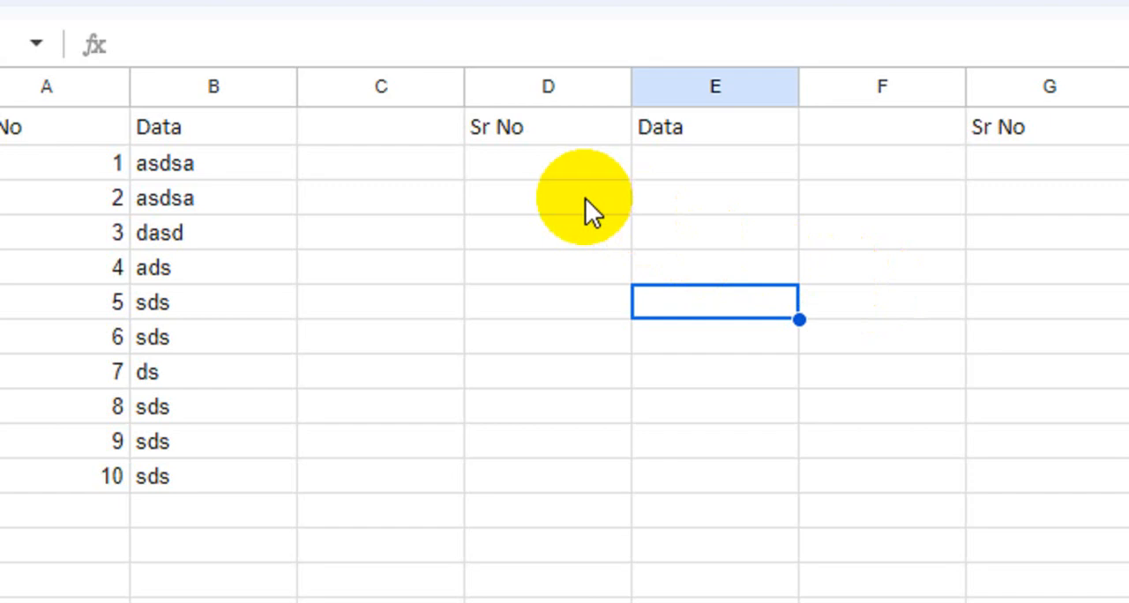
click(542, 165)
click(687, 160)
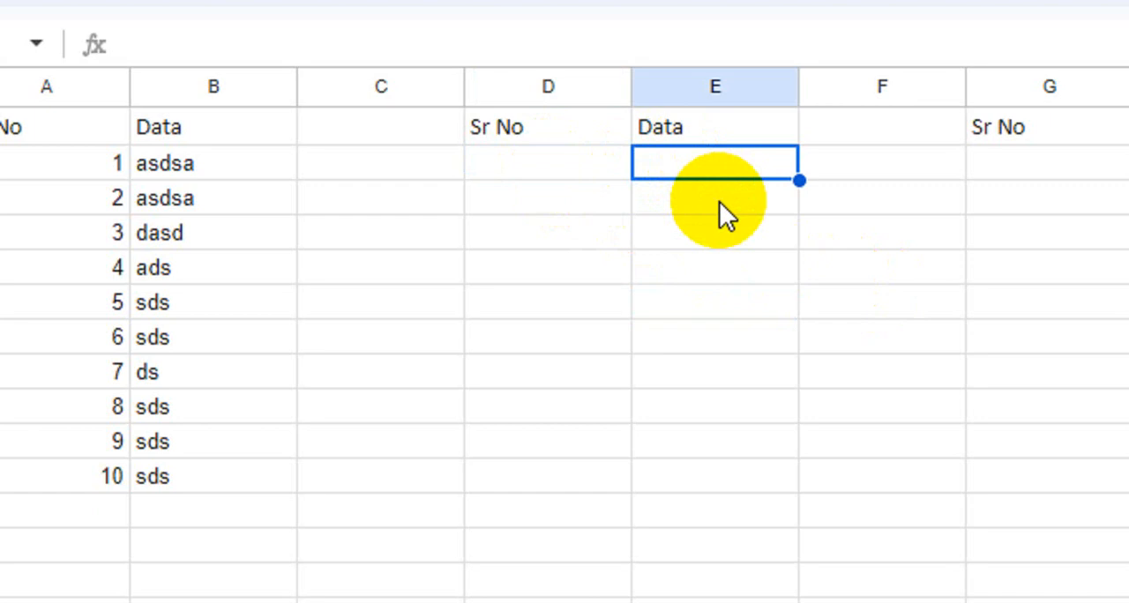
drag(723, 169, 717, 448)
- Generate the serial numbers in cell D2 with the formula =SEQUENCE(COUNTA(E:E)-1)
click(580, 170)
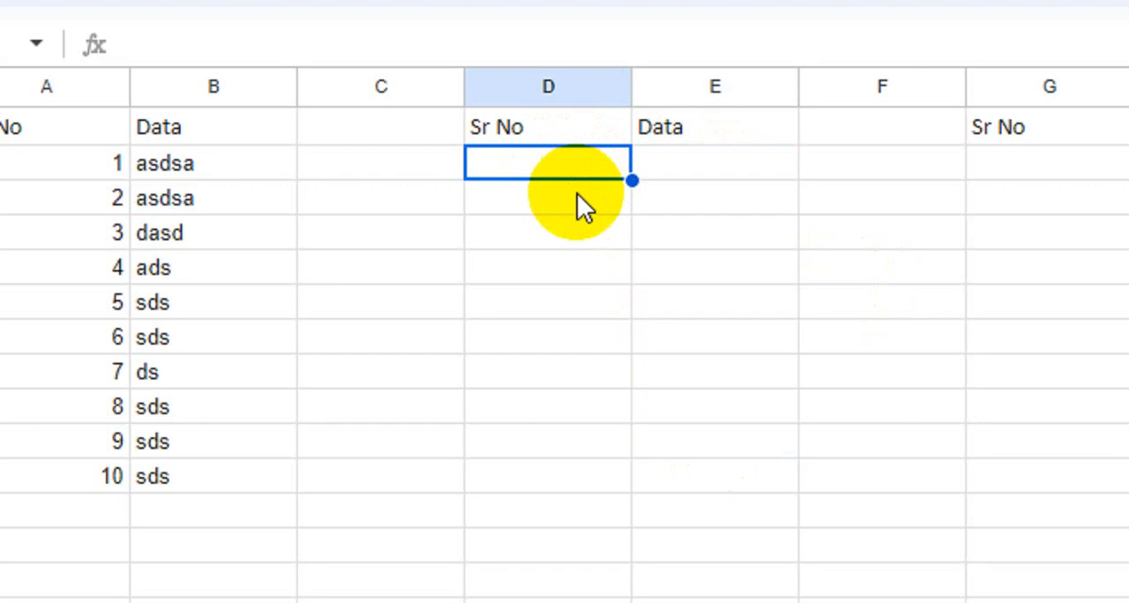
text(=)
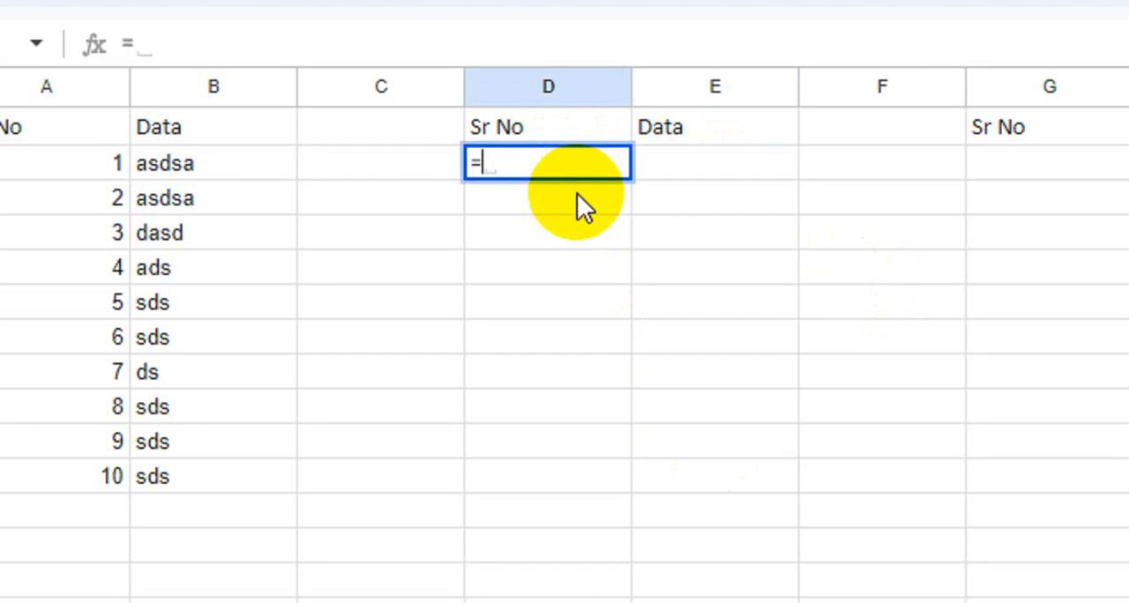
text(seque)
key(Tab)
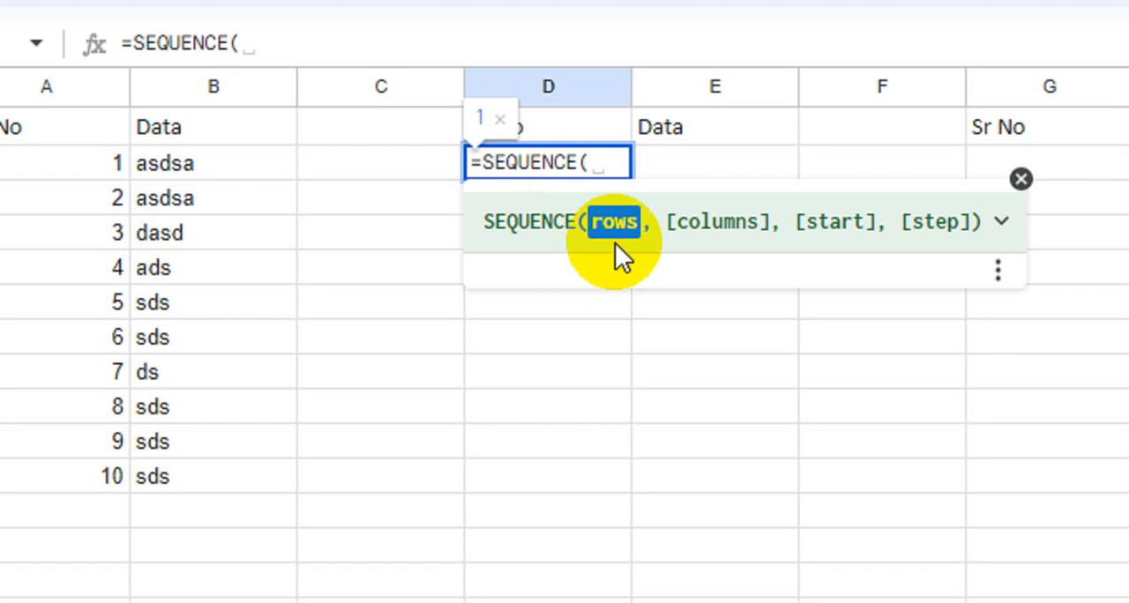
text(counta)
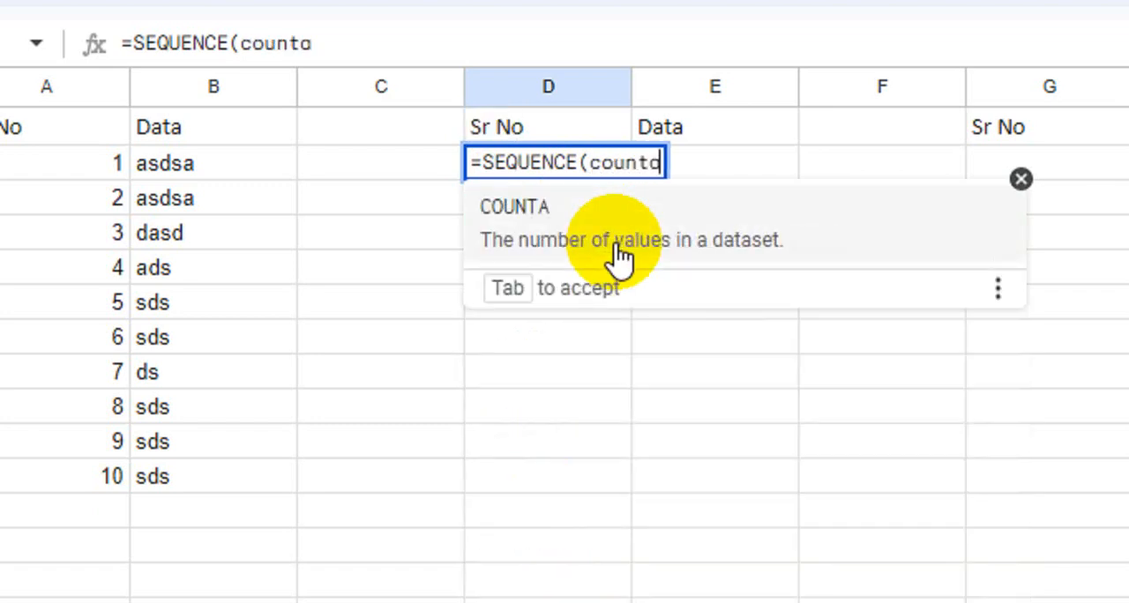
key(Tab)
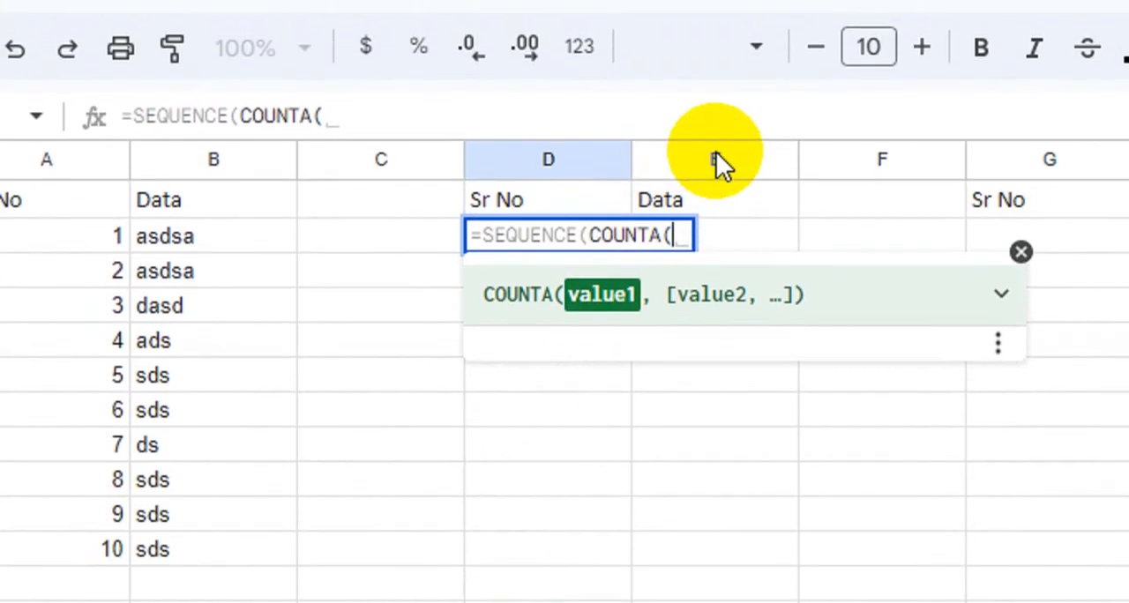
click(710, 162)
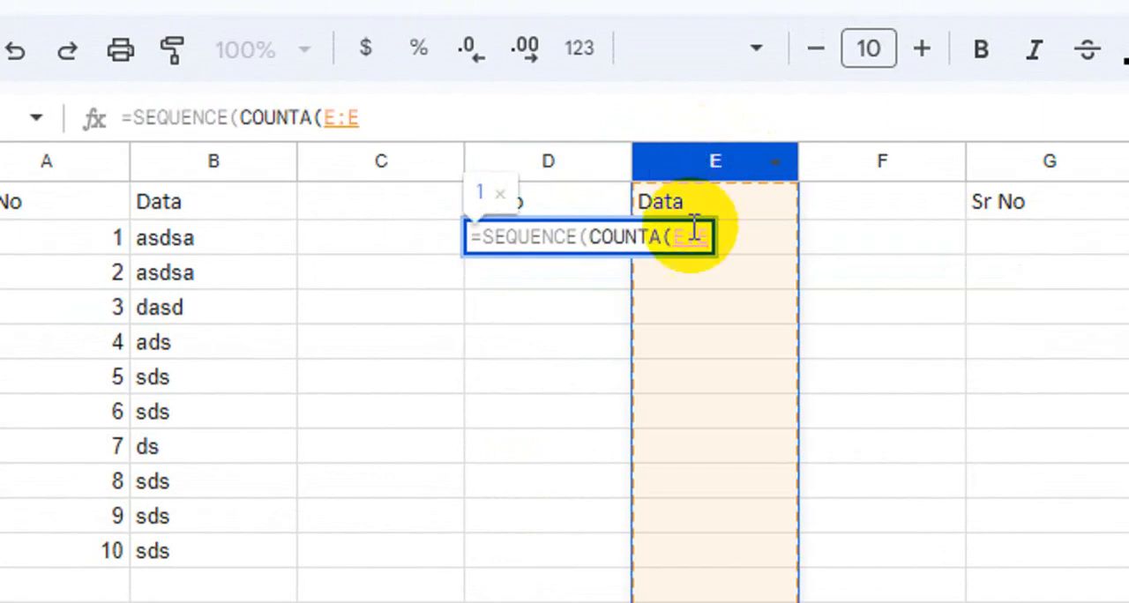
text())
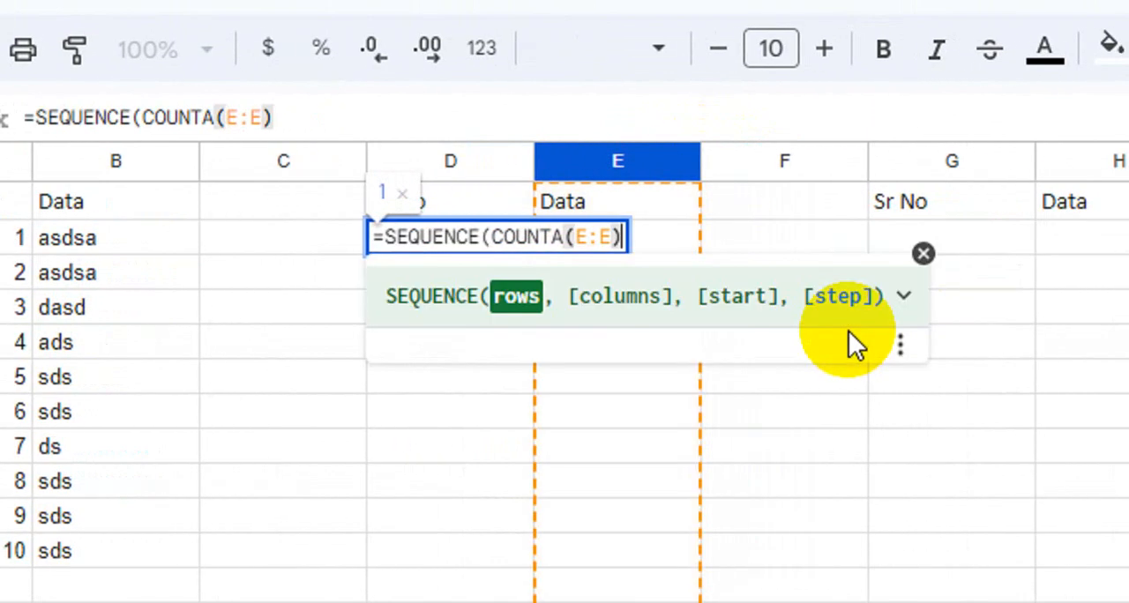
text(-1))
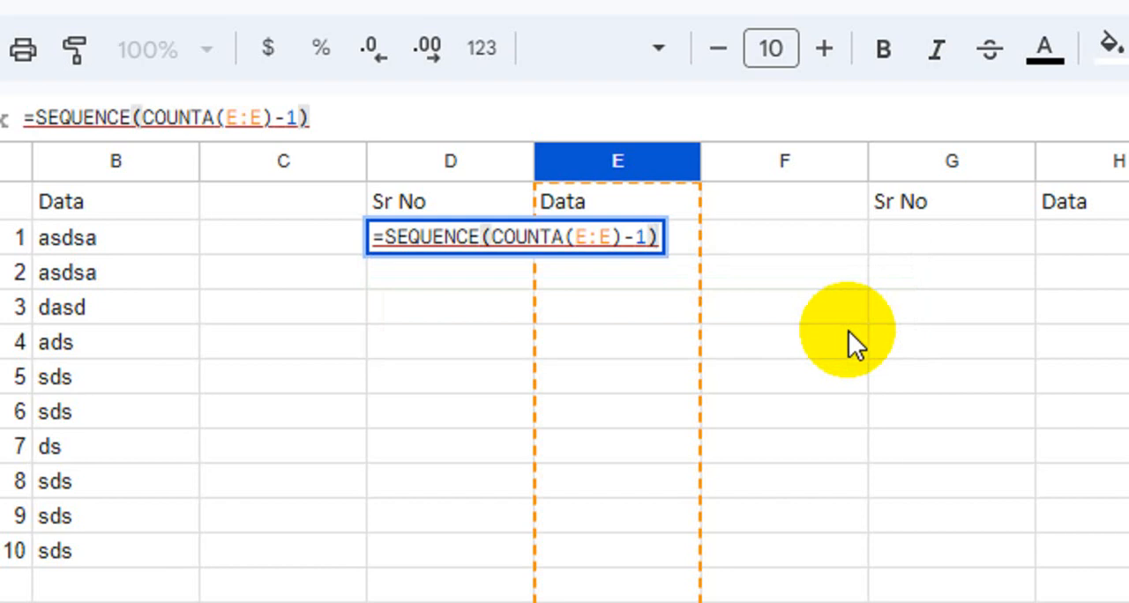
key(Return)
- Fill cells E2:E10 with the sample values sad, asds, asds, asdsad, sadsa, sadasd, asdsad, sadsad and sad
click(630, 249)
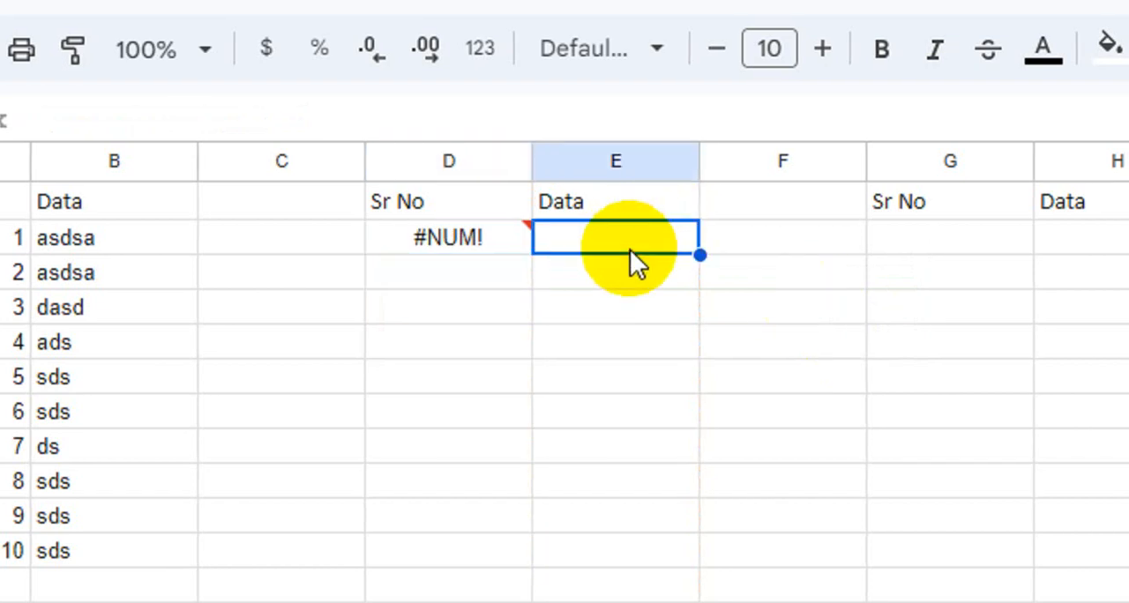
text(sad)
key(Return)
text(asds)
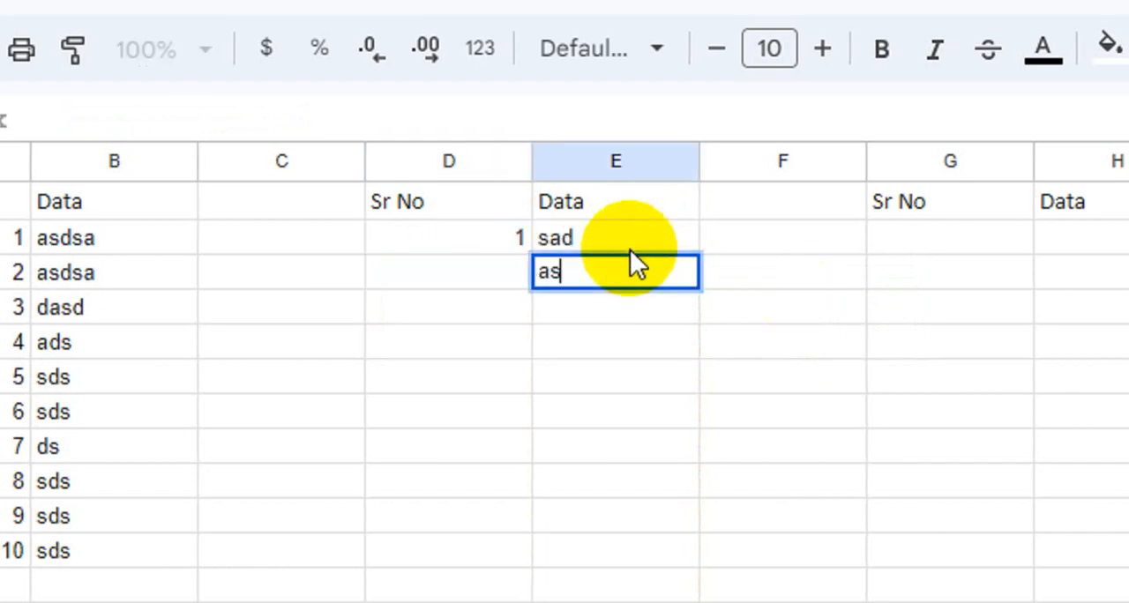
key(Return)
text(asds)
key(Return)
text(asdsad)
key(Return)
text(sadsa)
key(Return)
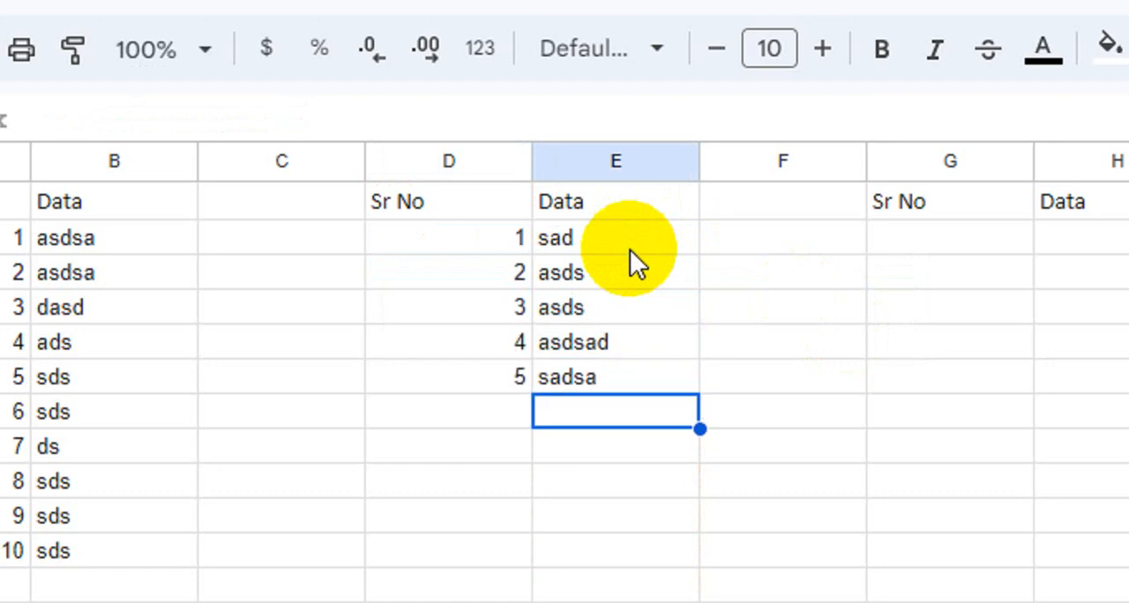
text(sadasd)
key(Return)
text(asdsa)
key(Return)
text(sadsad)
key(Return)
text(sad)
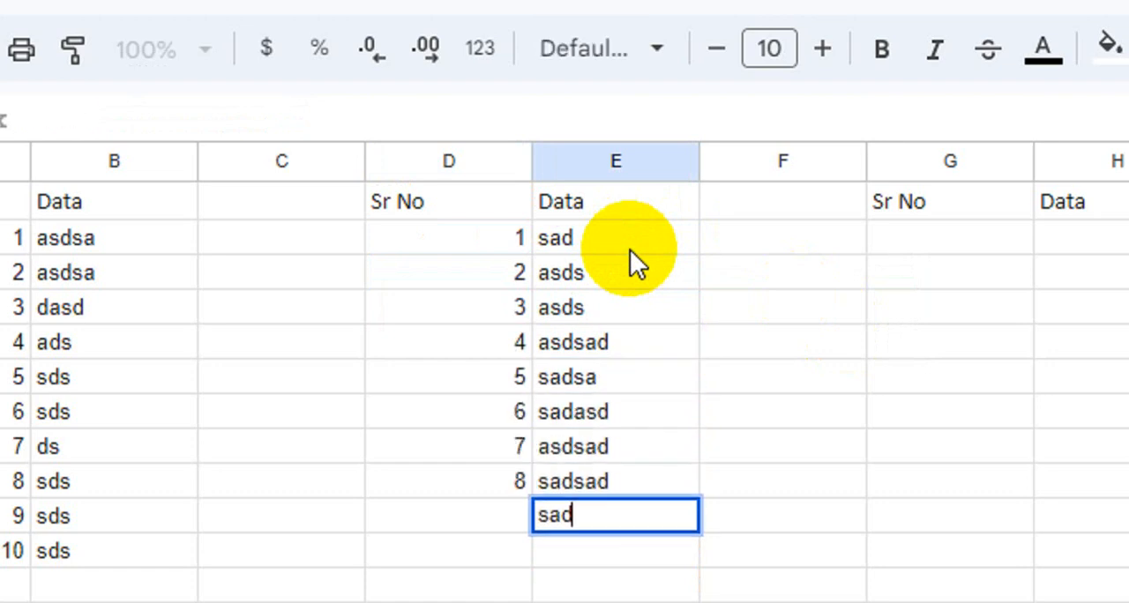
key(Return)
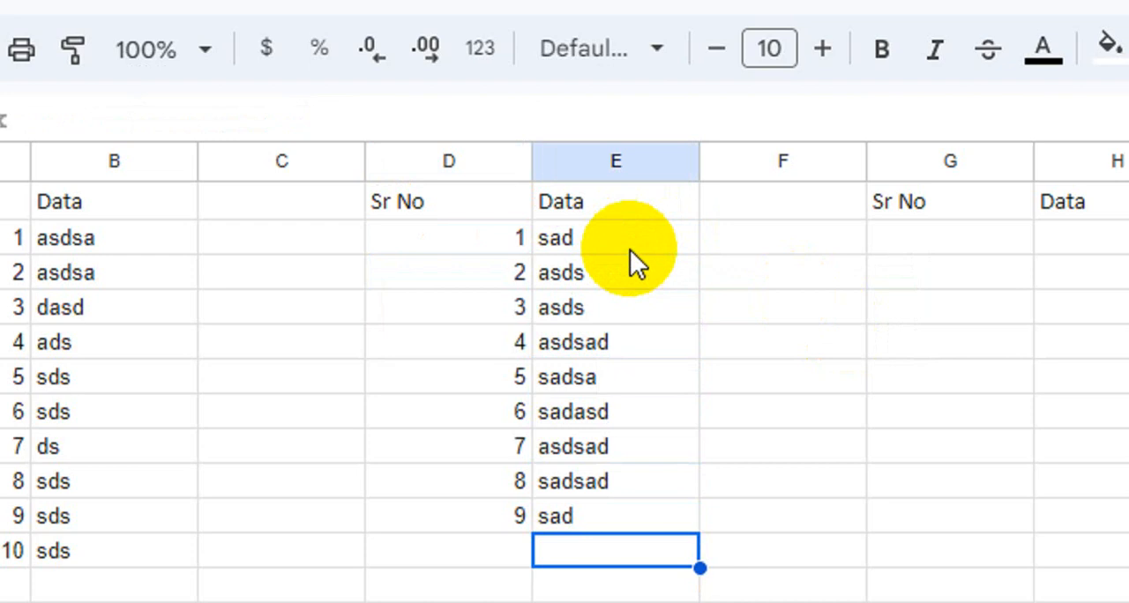
- Enter the formula =SEQUENCE(COUNTA(H:H)-1) in cell G2 to number the third table
click(1014, 240)
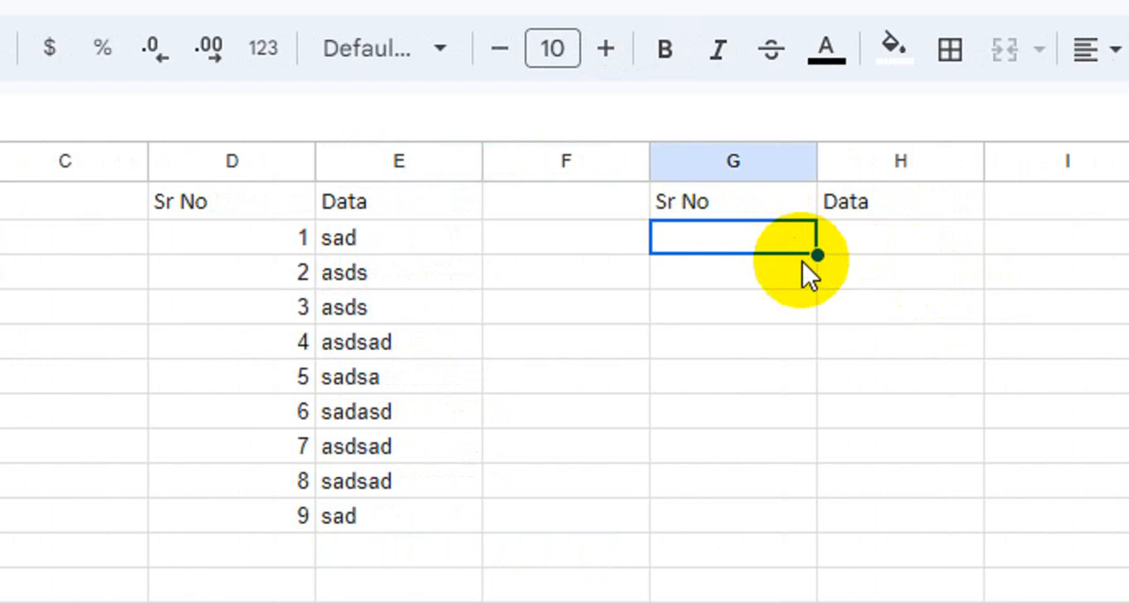
text(=se)
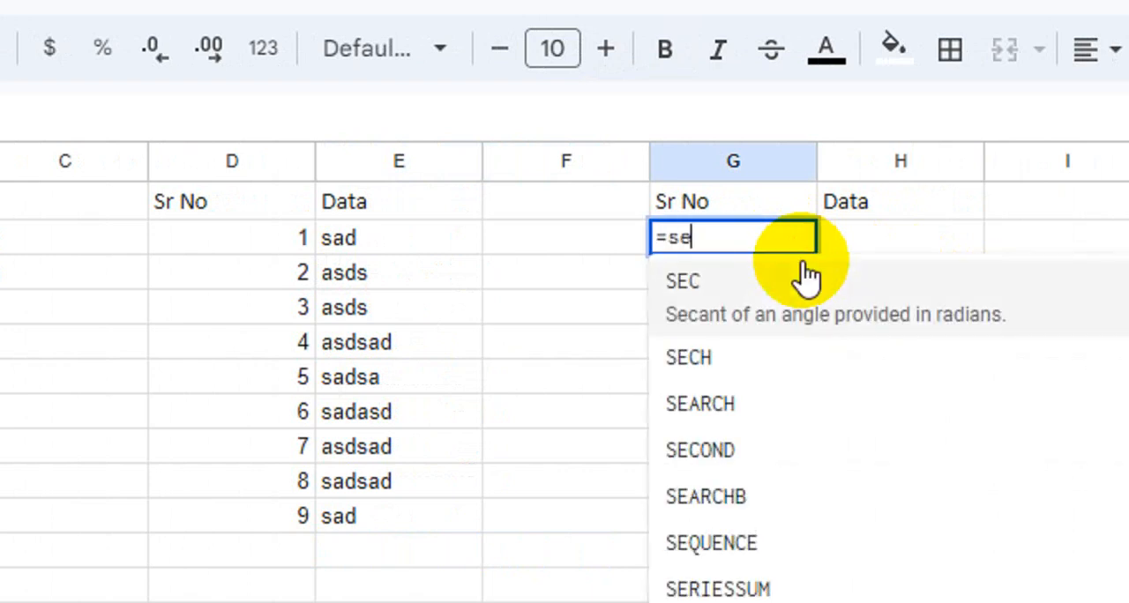
text(que)
key(Tab)
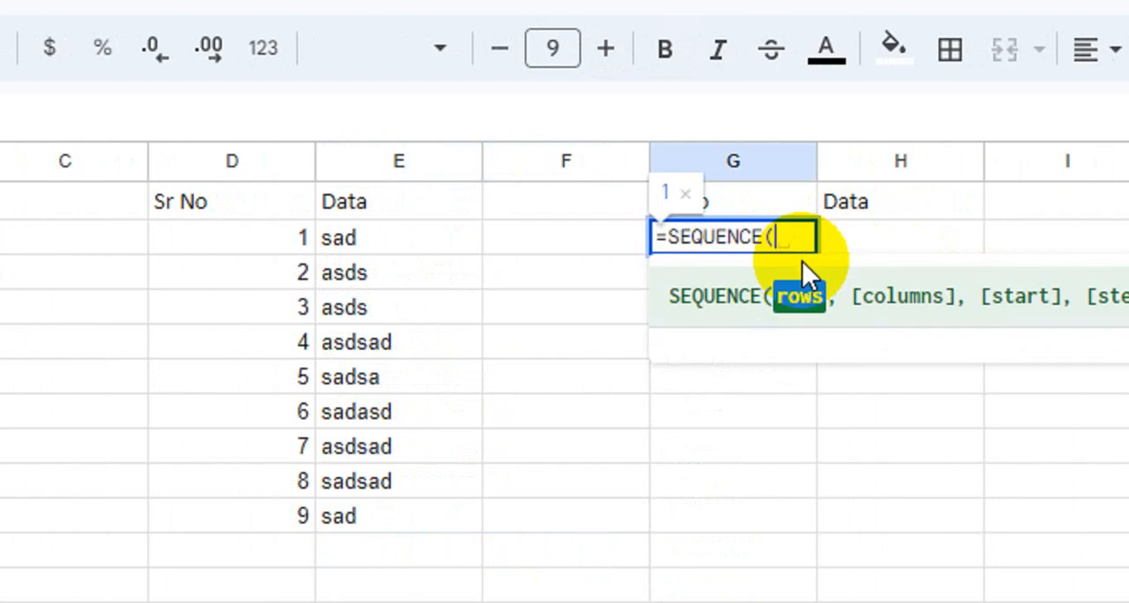
text(counta)
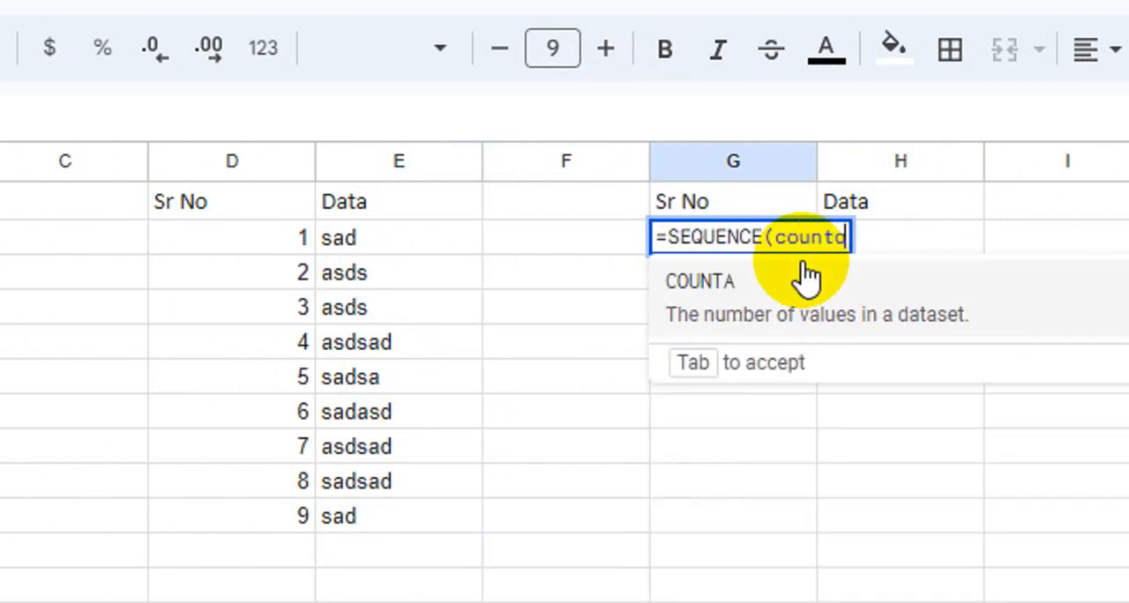
key(Tab)
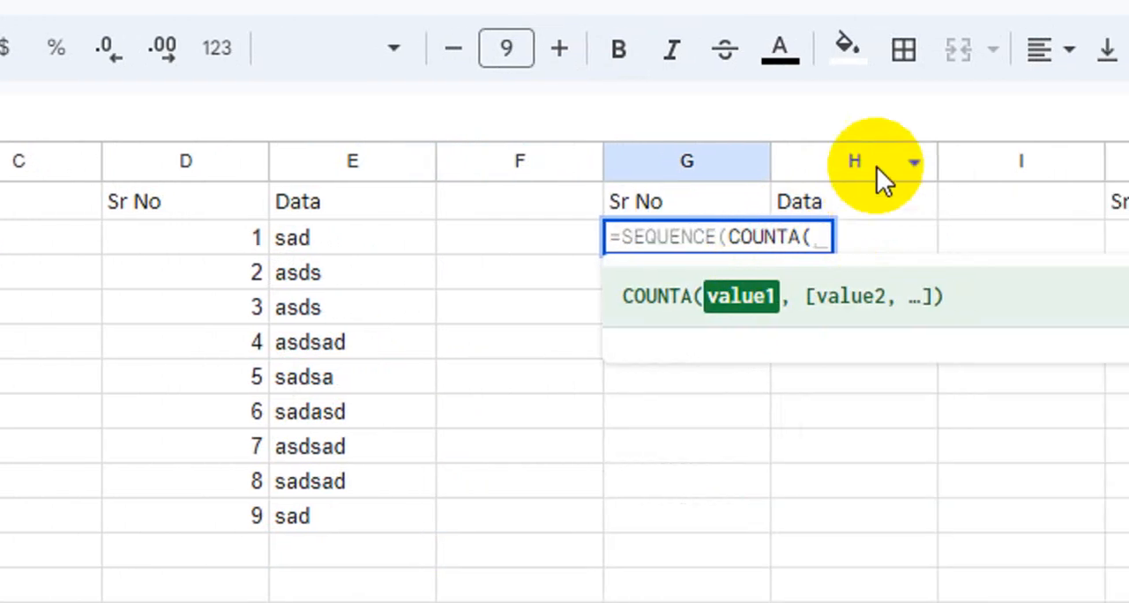
click(849, 161)
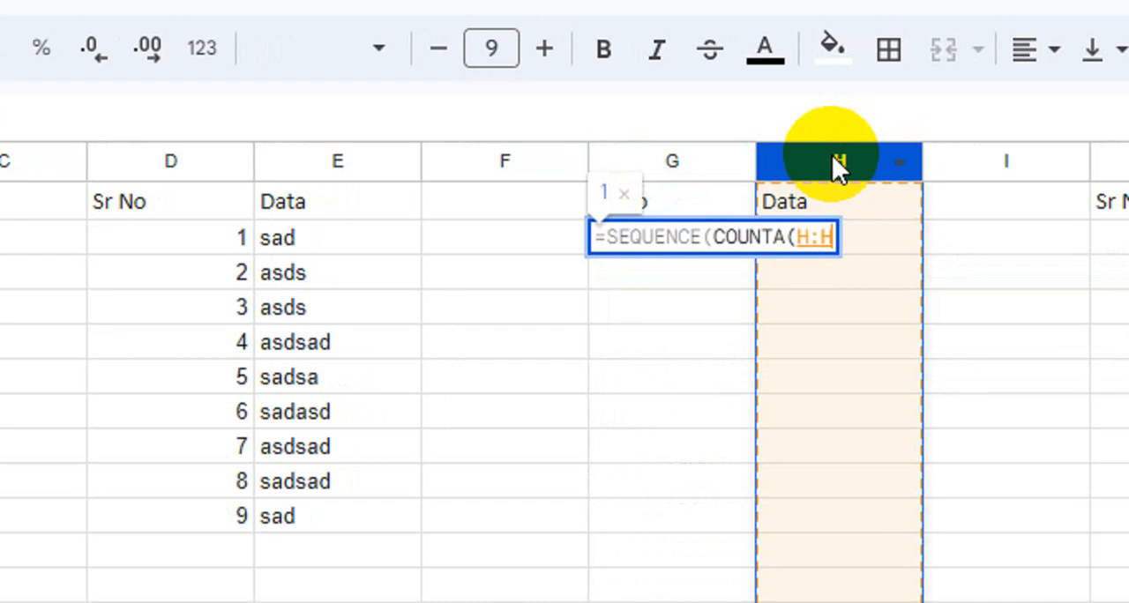
text()-)
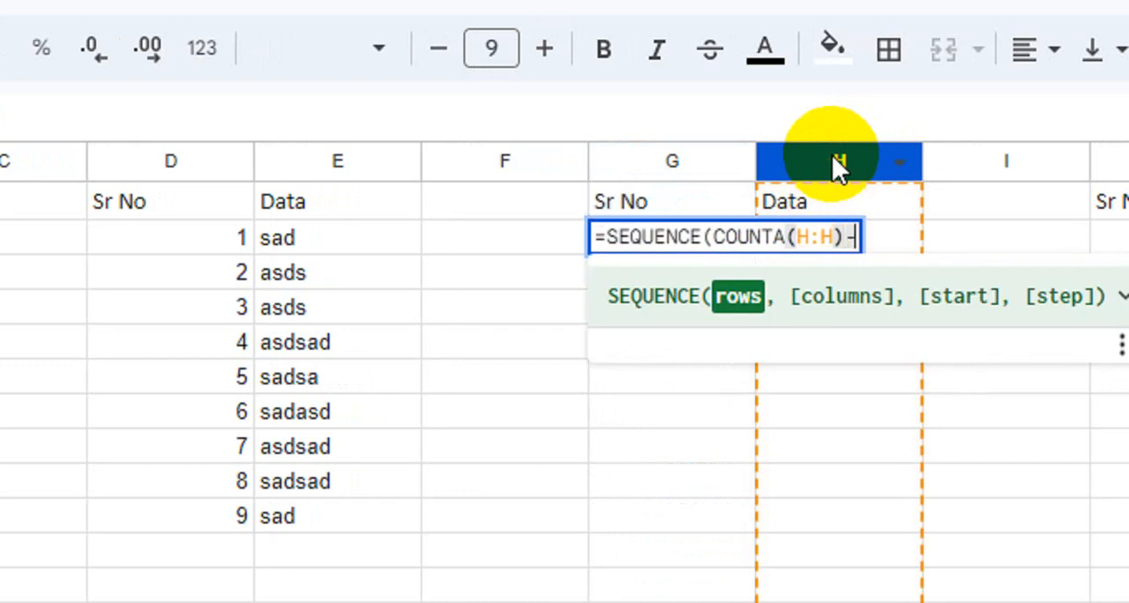
text(1))
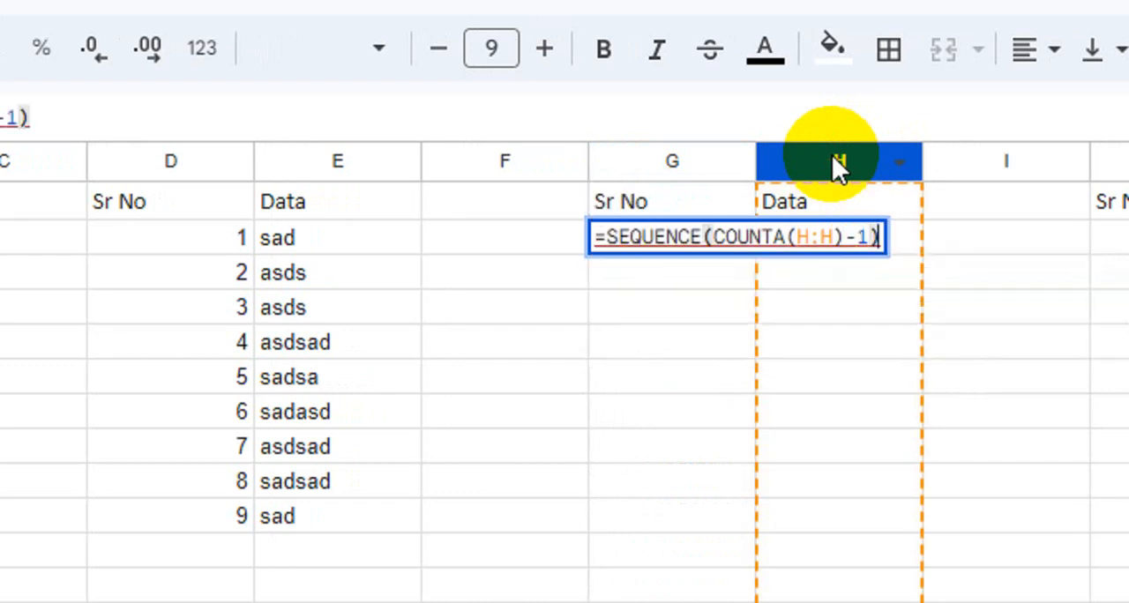
key(Return)
- Fill cells H2:H8 with the sample values dsaas, dsd, asdas, dasd, asds, dad and asd
click(840, 240)
text(dsaas)
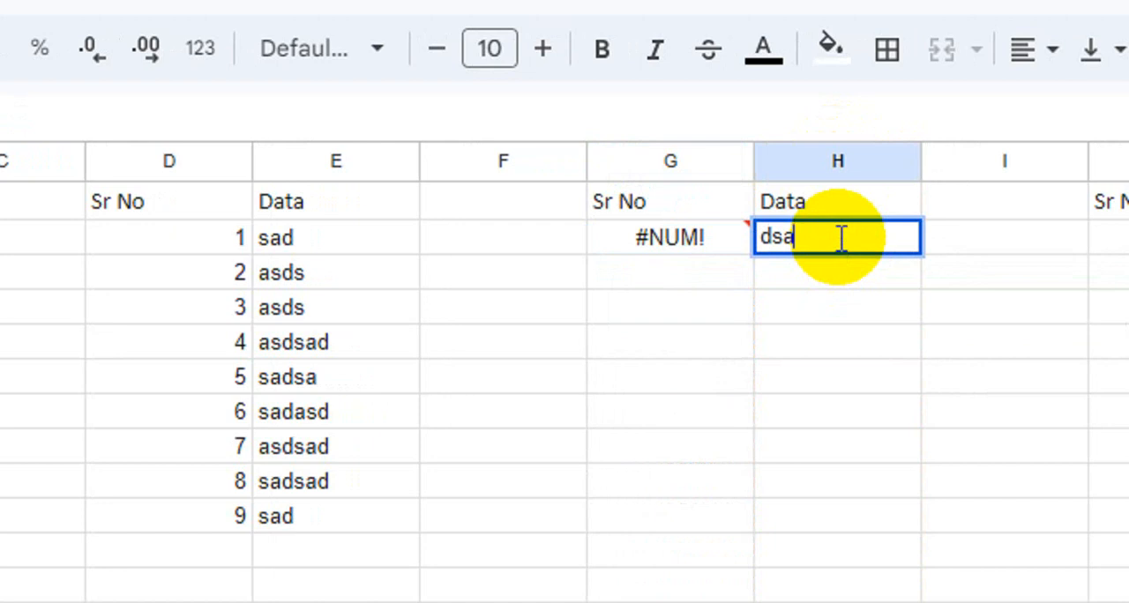
key(Return)
text(dsd)
key(Return)
text(asdas)
key(Return)
text(d)
text(s)
key(Return)
text(da)
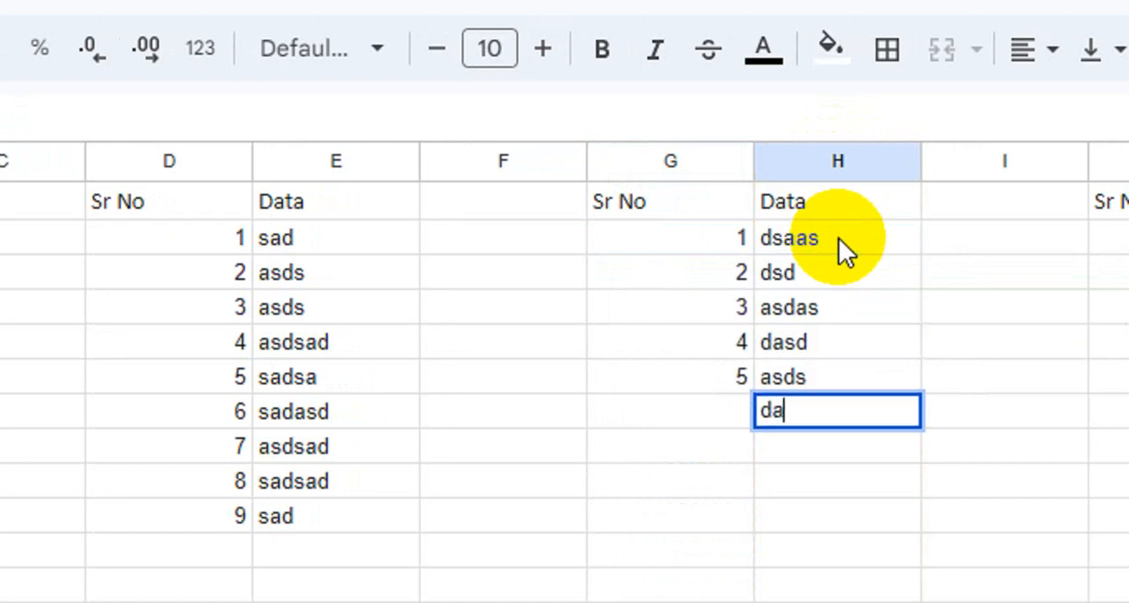
text(d)
key(Return)
text(asd)
key(Return)
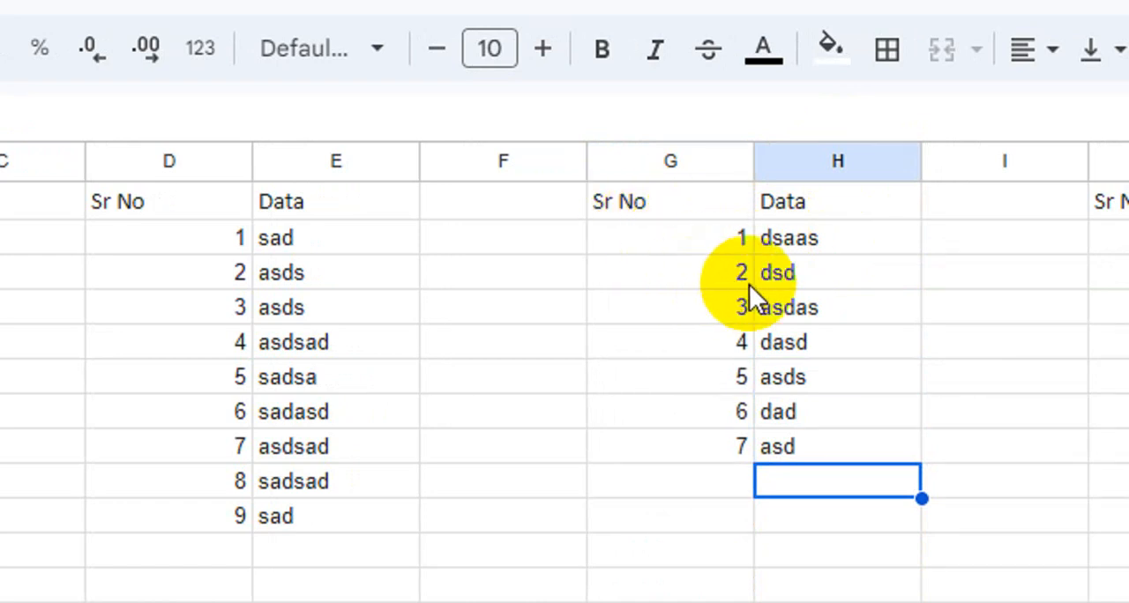
- Add the text prefix "No. " to the serial number formula in G2, making it ="No. "& SEQUENCE(COUNTA(H:H)-1)
click(675, 250)
double_click(668, 252)
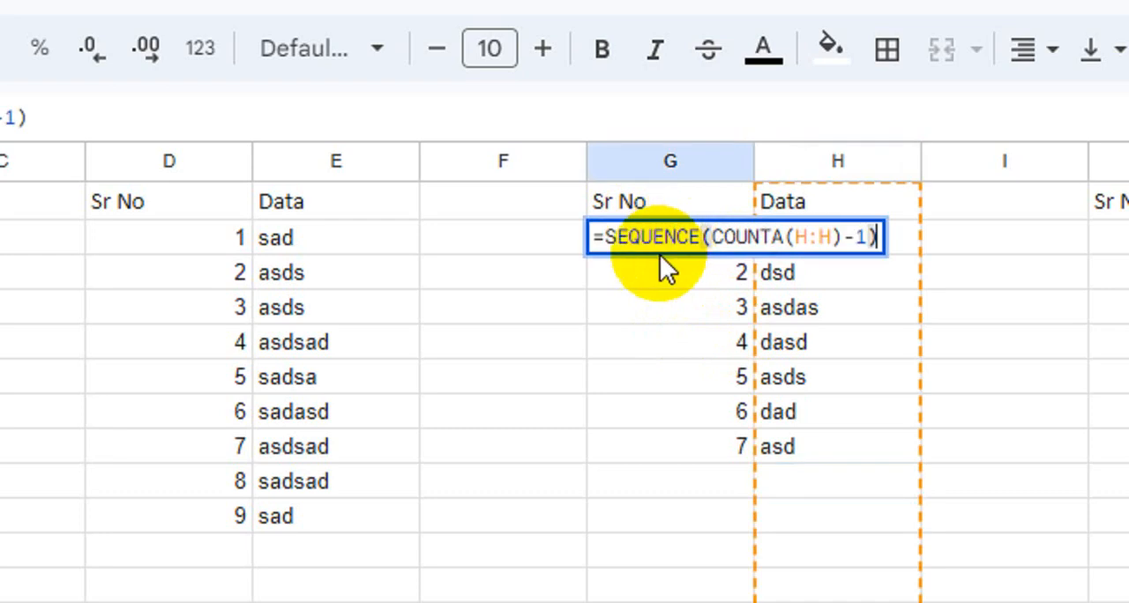
click(607, 238)
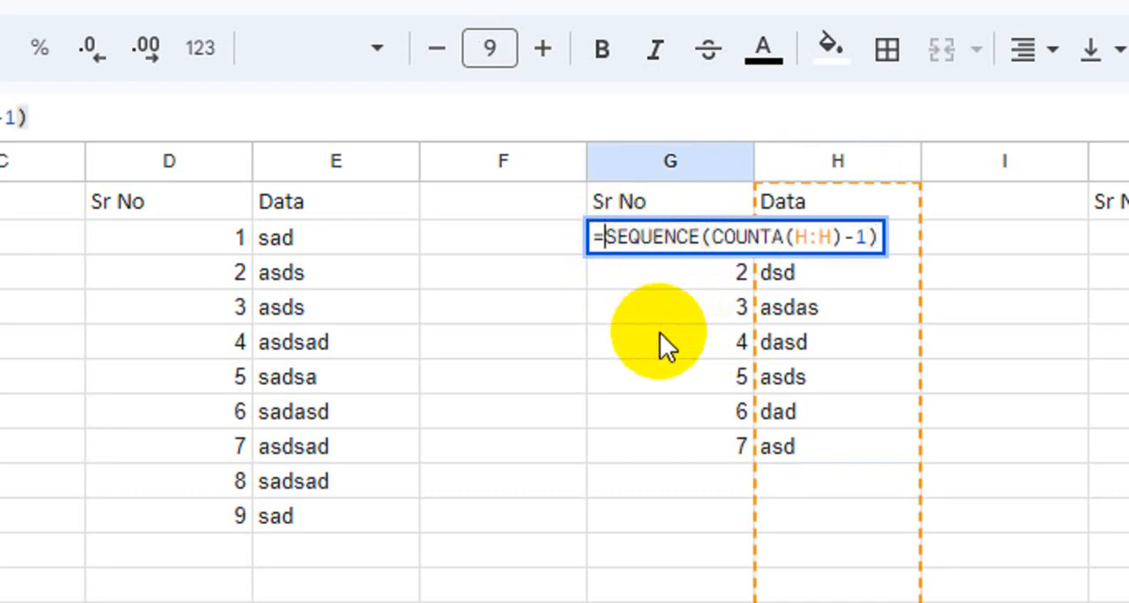
text(")
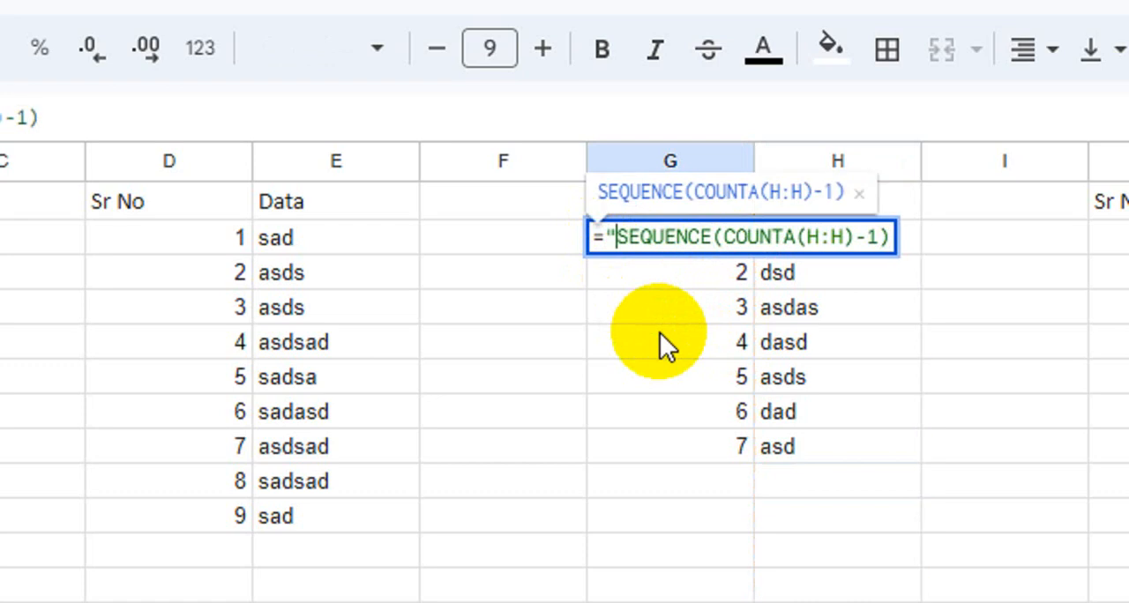
key(BackSpace)
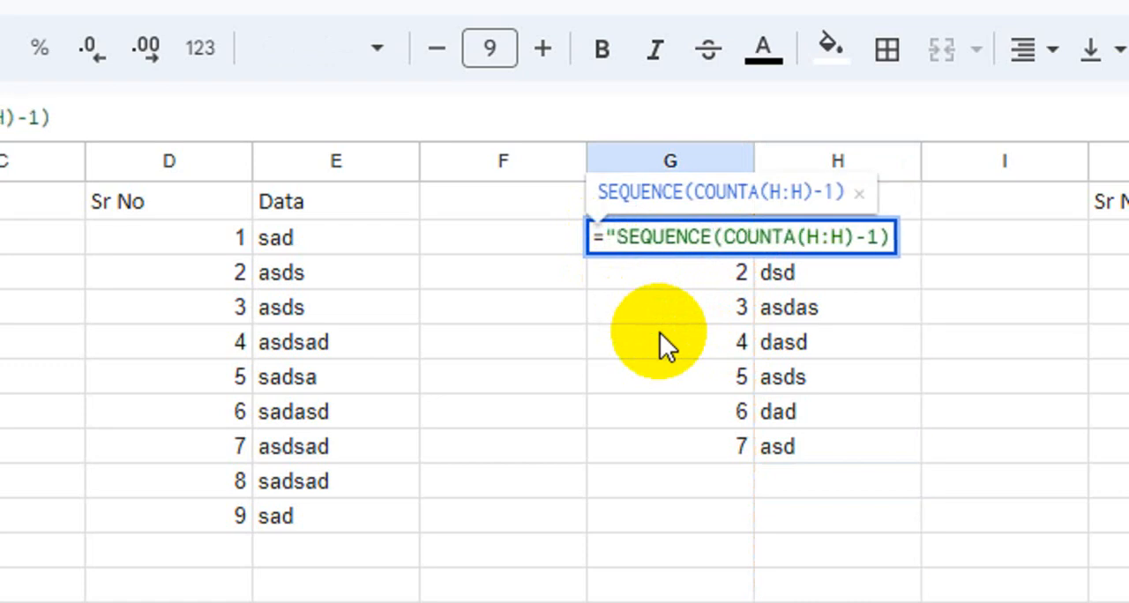
text(No.)
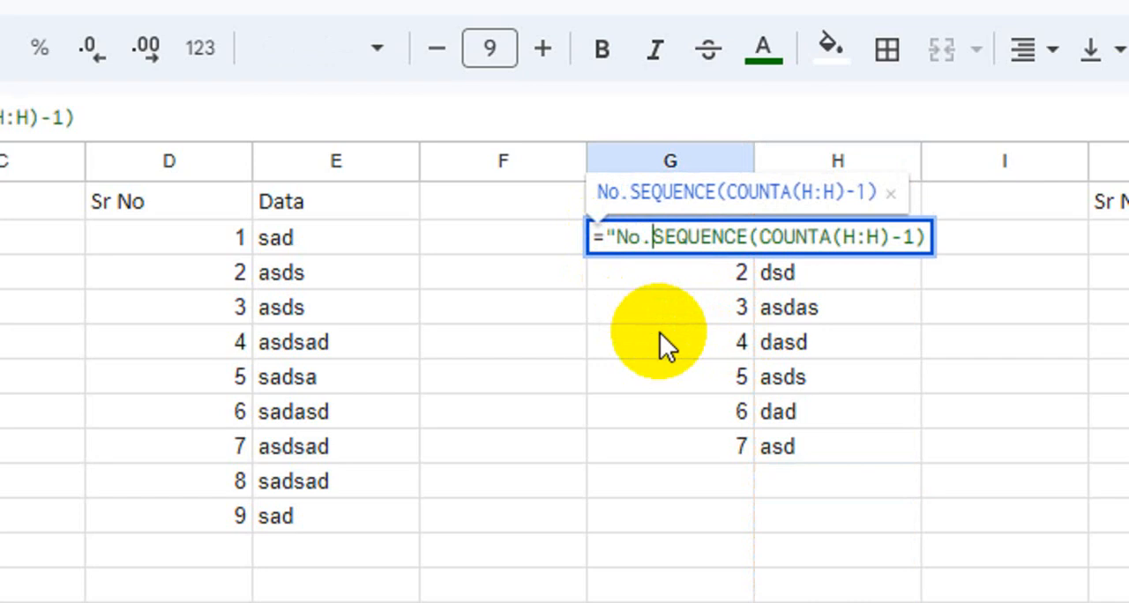
text( ")
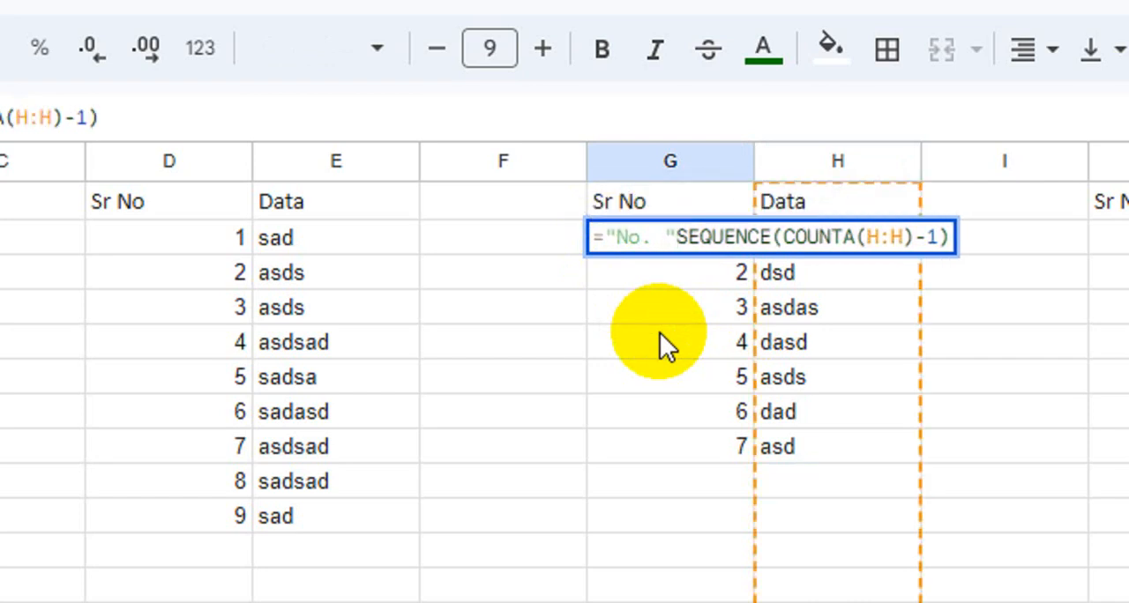
text(&)
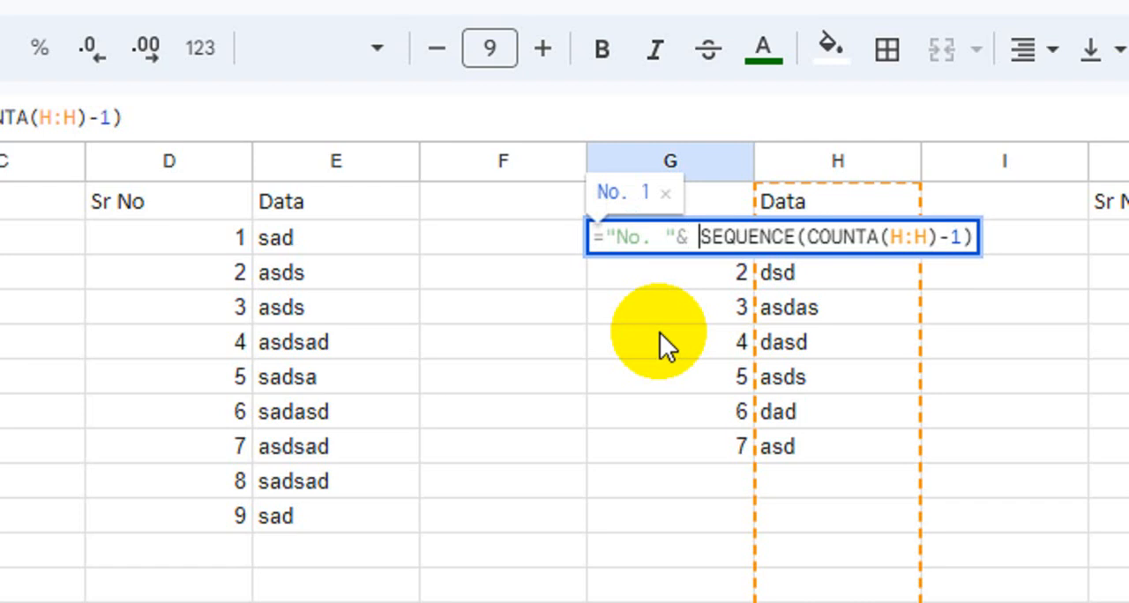
key(Return)
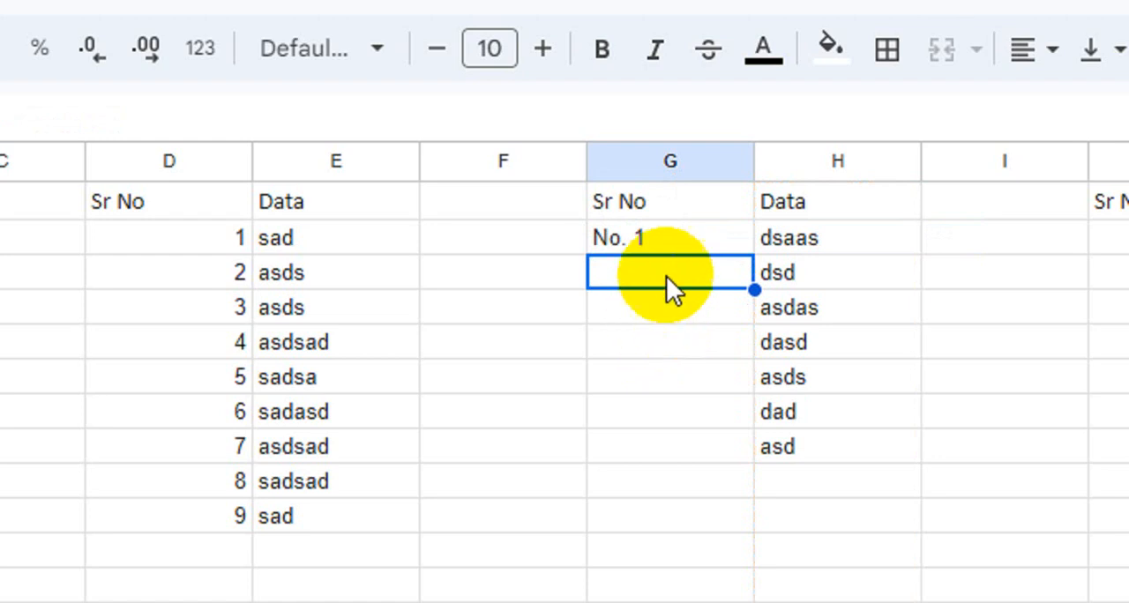
- Compare the prefixed formula in G2 with the plain SEQUENCE formula in D2
click(664, 241)
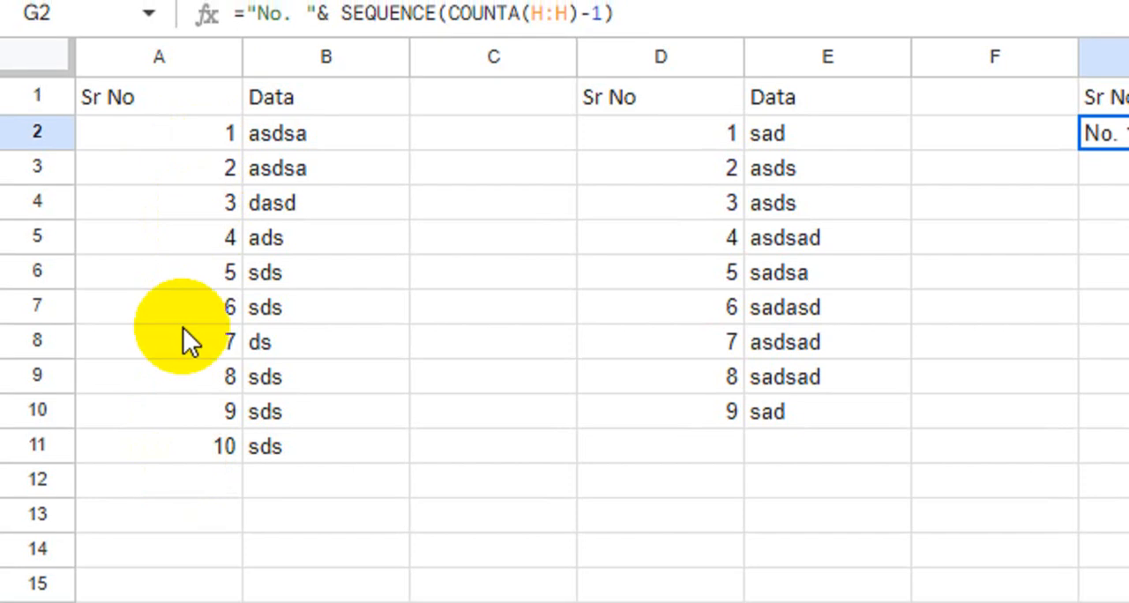
click(800, 150)
drag(701, 150, 790, 133)
click(685, 161)
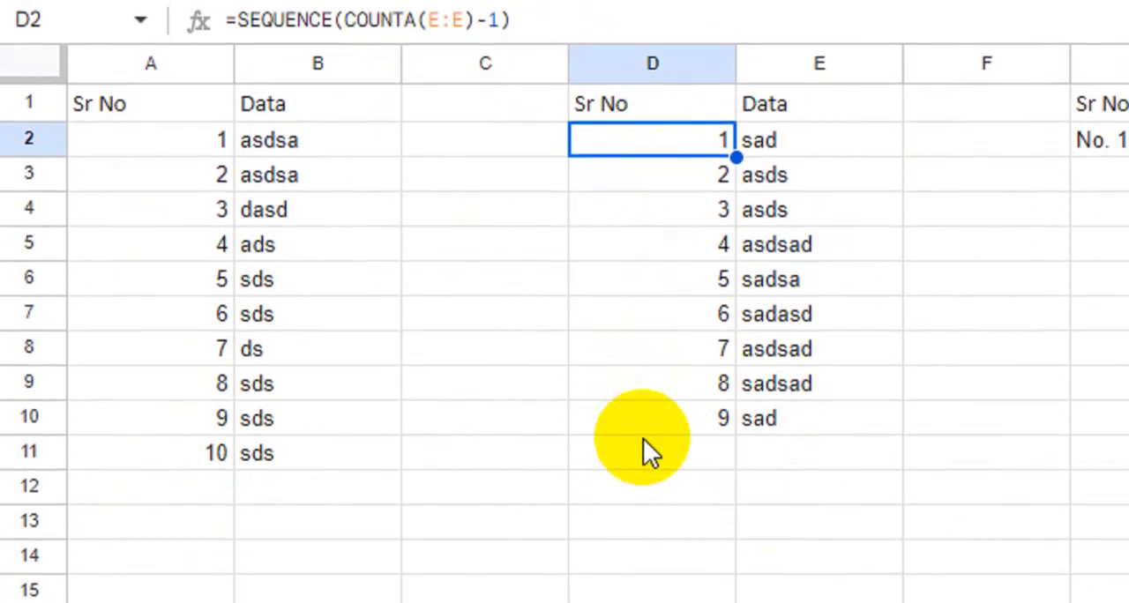
click(1098, 139)
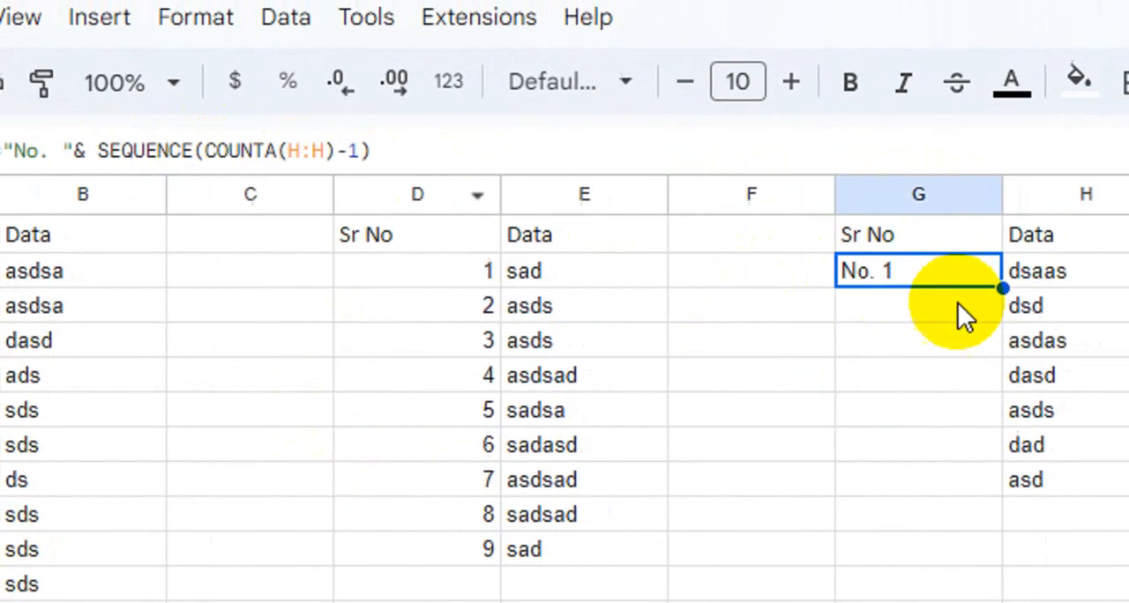
- Enter the formula =SEQUENCE(COUNTA(K:K)-1) in cell J2 to number the fourth table
click(1042, 277)
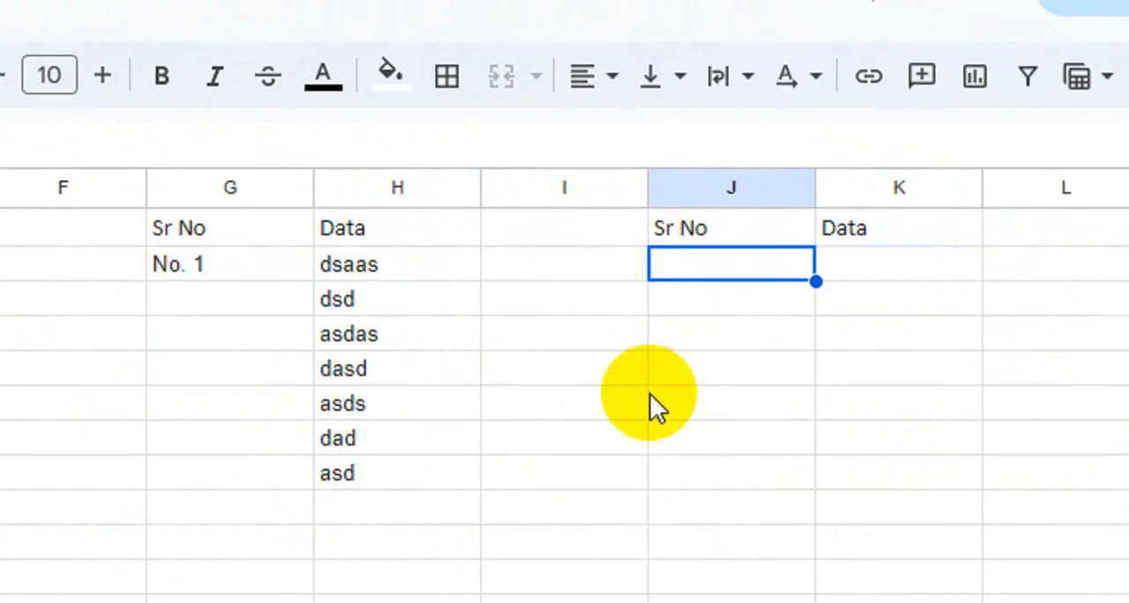
text(=s)
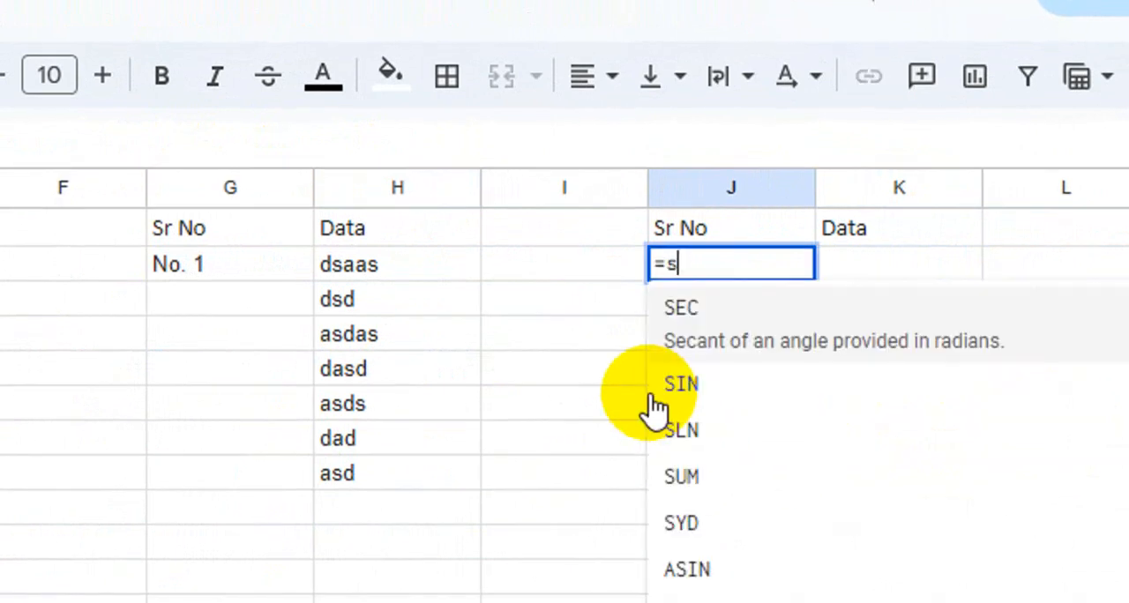
text(equ)
key(Tab)
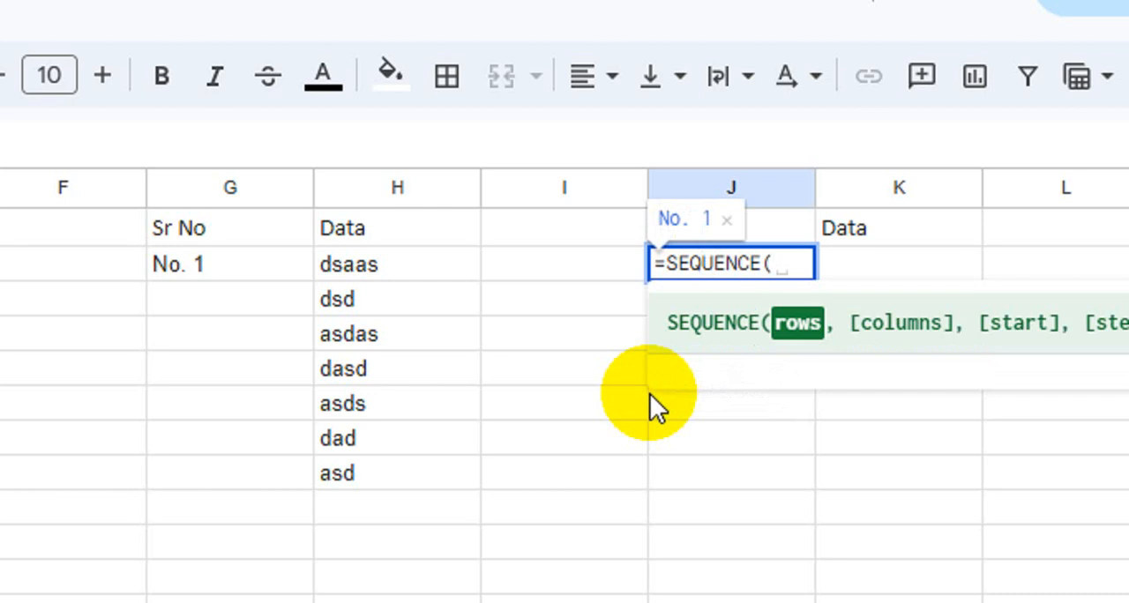
text(counta)
key(Tab)
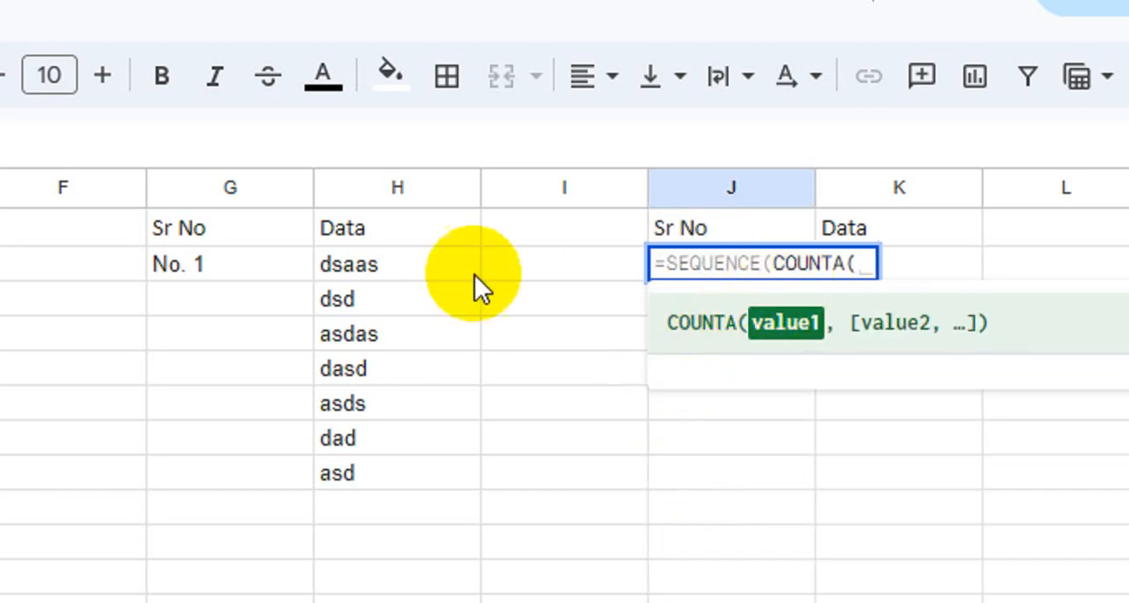
scroll(473, 287, left, 9)
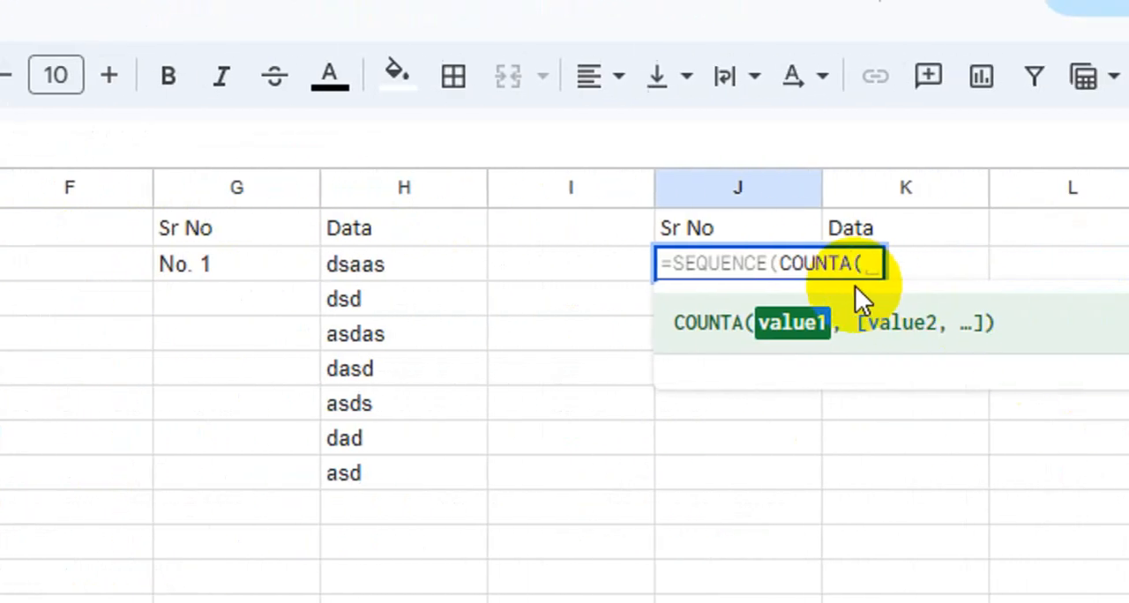
click(849, 190)
text())
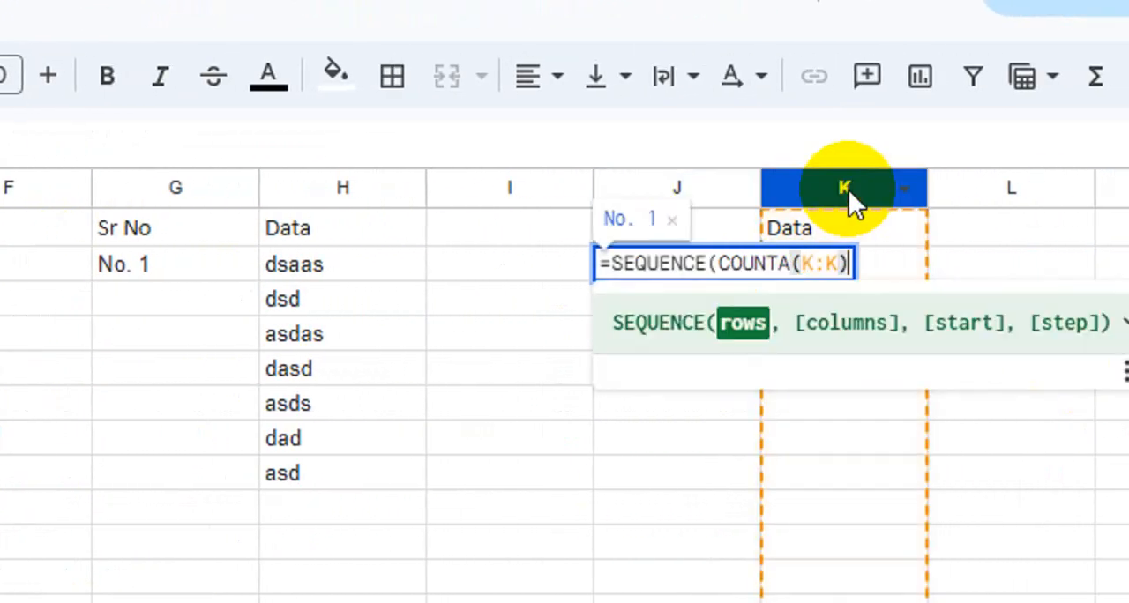
text(-1))
key(Return)
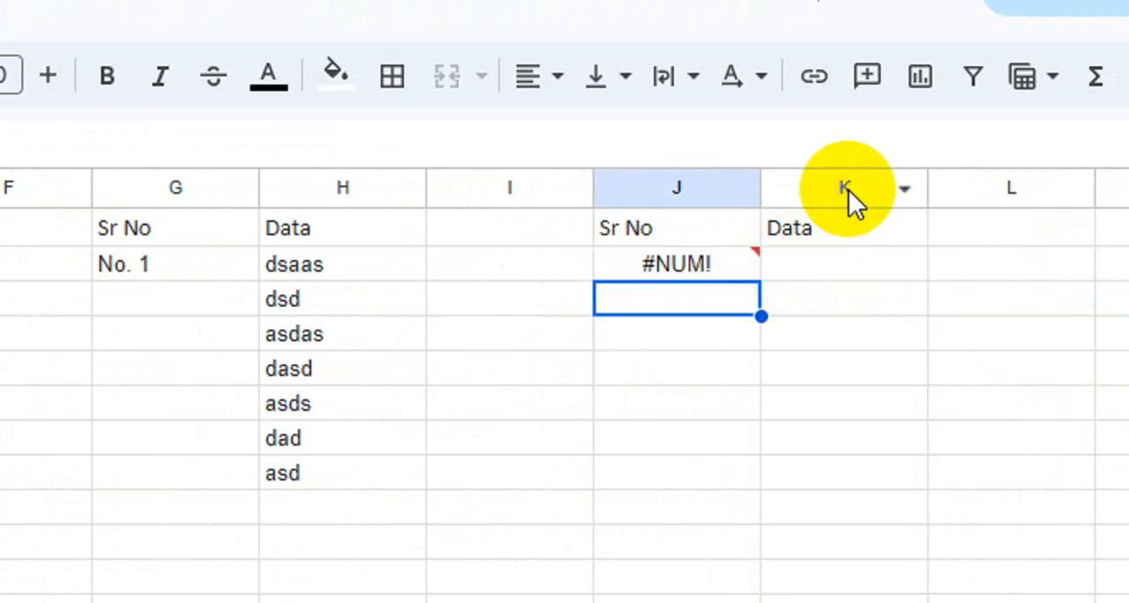
- Fill cells K2:K8 with the sample values dasd, asd, asd, sad, sad, sada and sd
click(845, 267)
text(dasd)
key(Return)
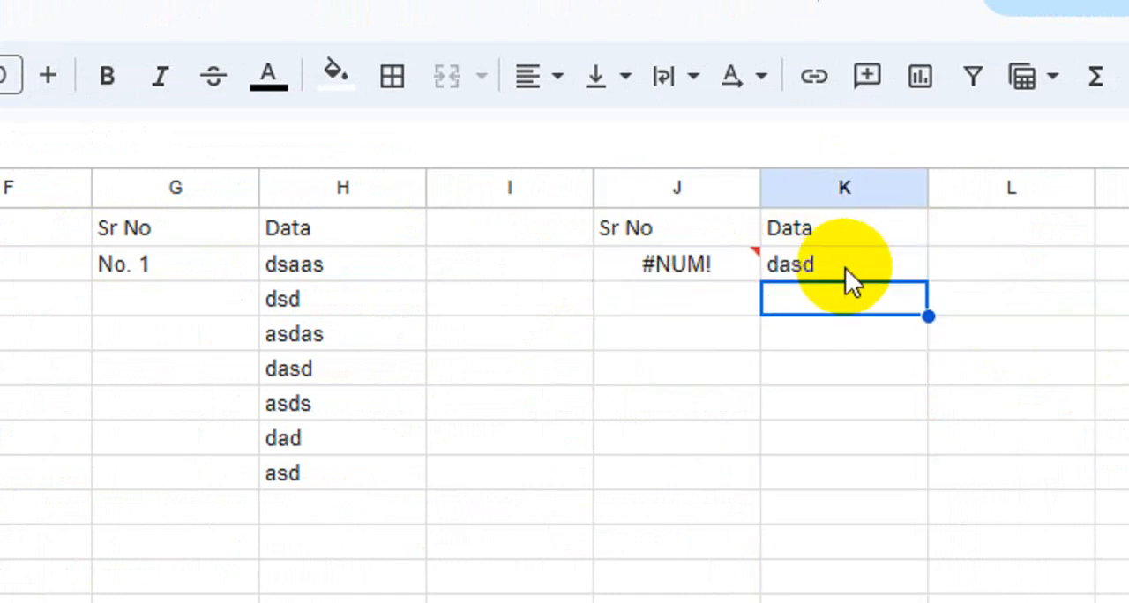
text(asd asd sad sad sada sd)
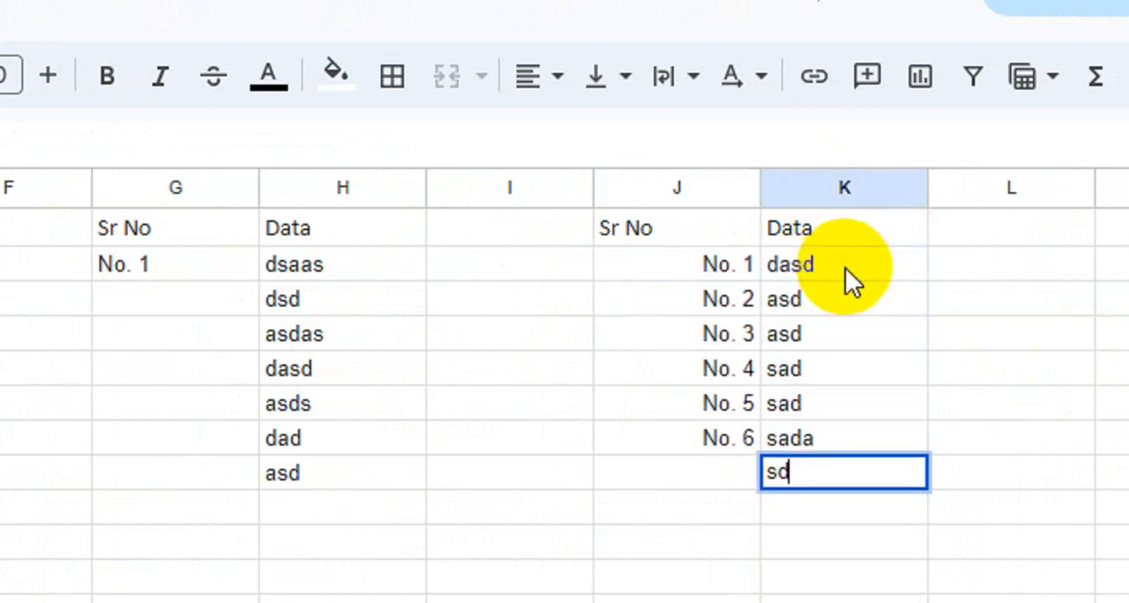
key(Return)
click(705, 264)
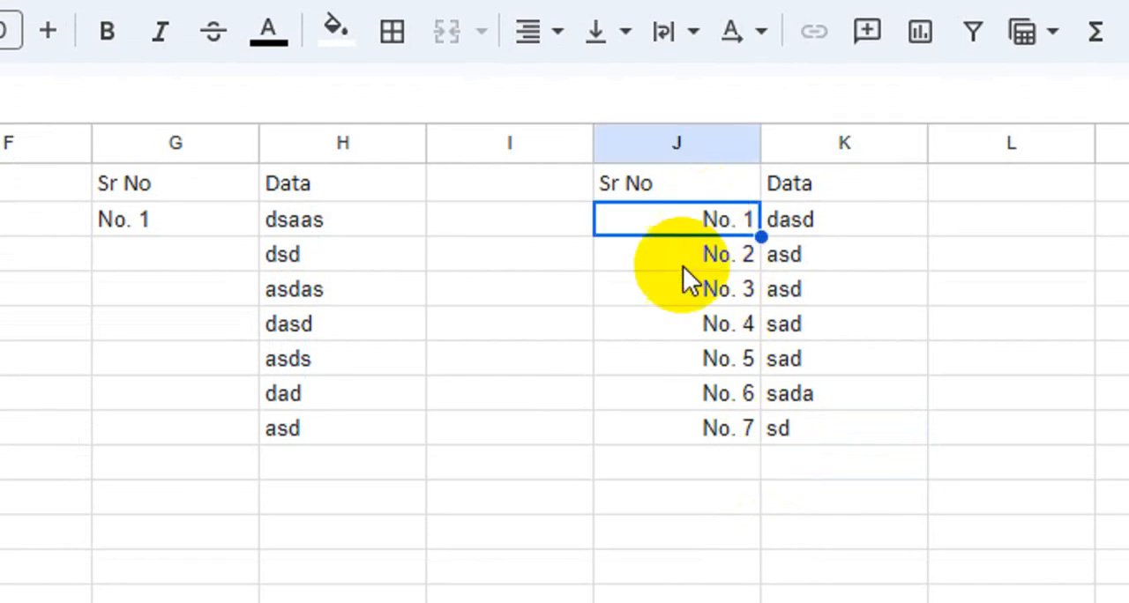
click(675, 215)
drag(676, 215, 668, 429)
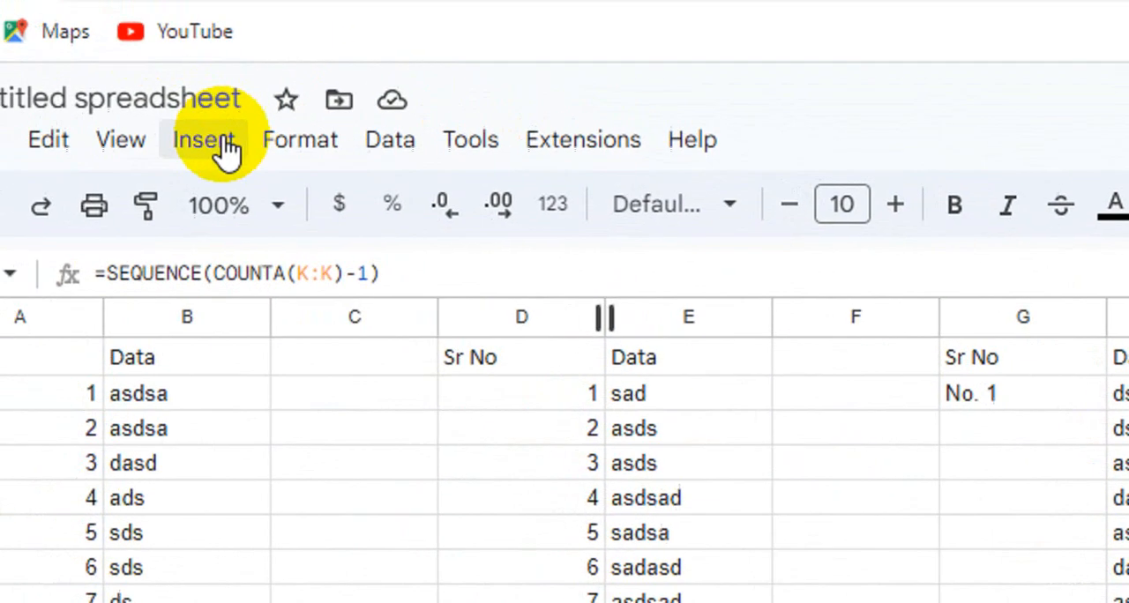
click(224, 146)
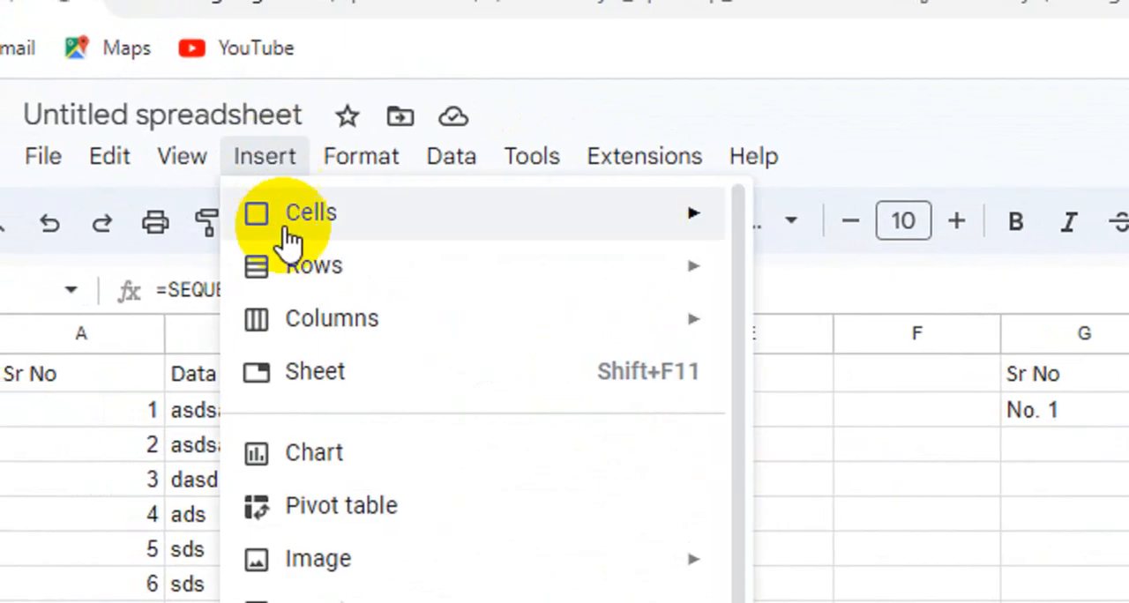
click(827, 485)
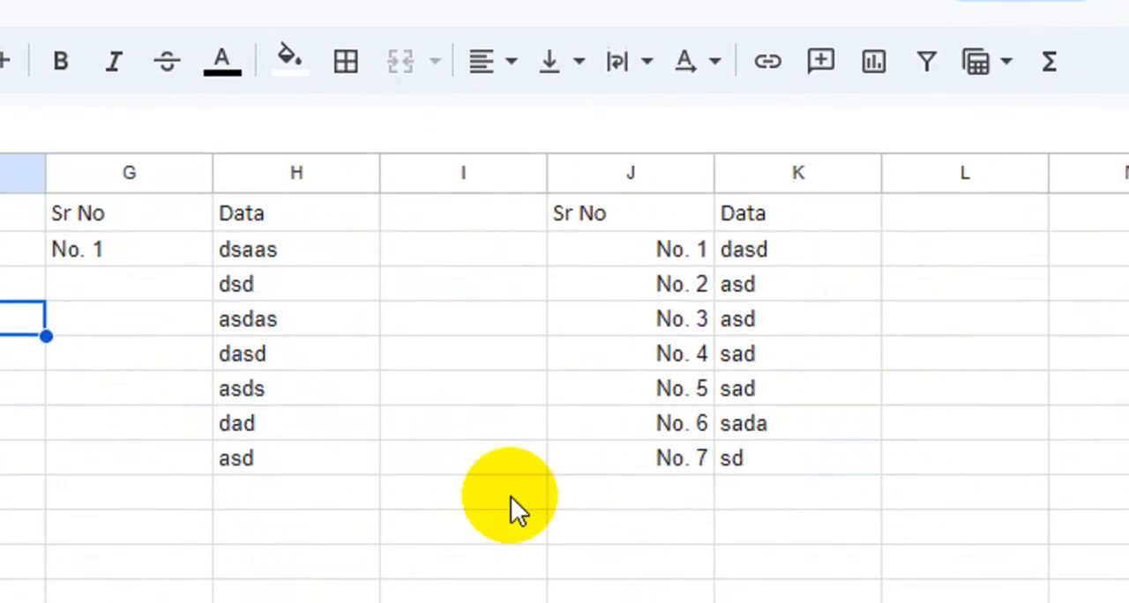
- Copy the Sr No and Data headings from J1:K1 to M1:N1 to start a fifth table
drag(622, 212, 760, 212)
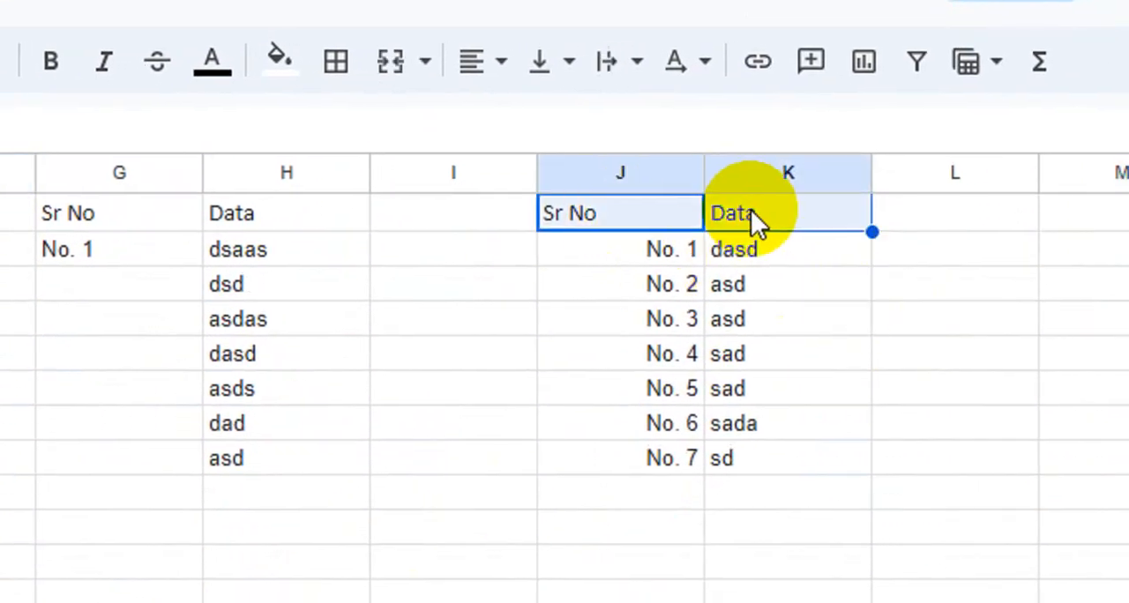
key(ctrl+c)
click(976, 214)
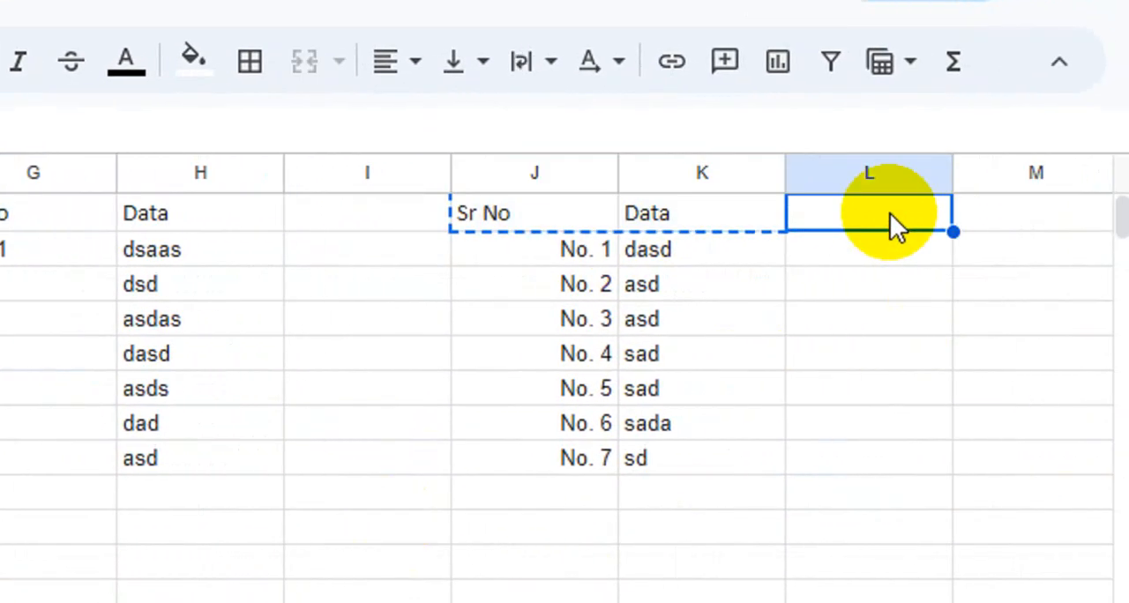
click(968, 213)
key(ctrl+v)
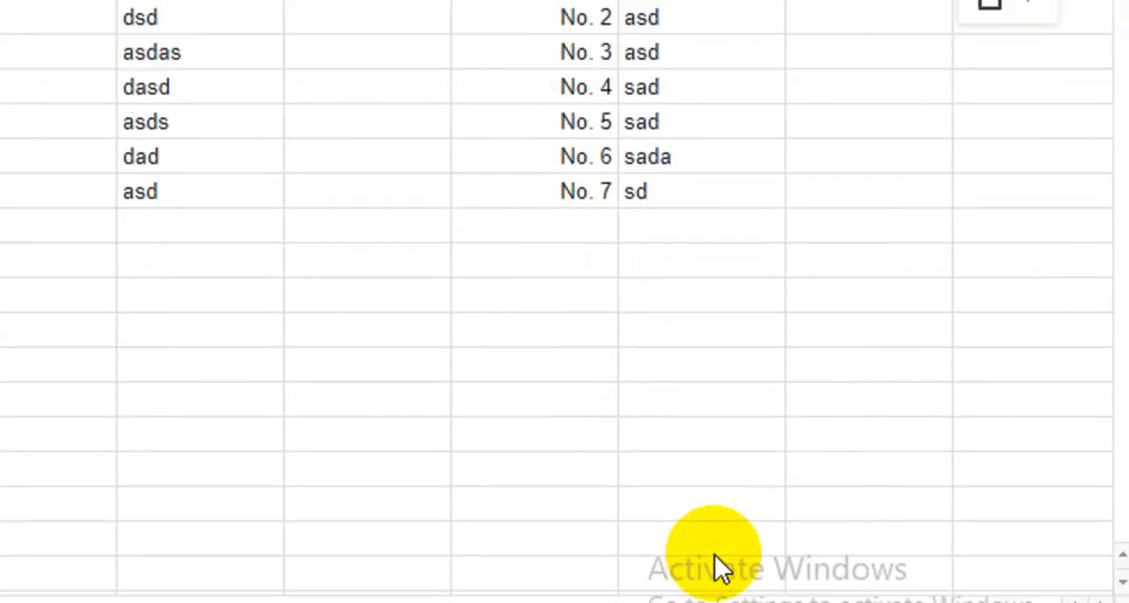
- Enter the formula =SEQUENCE(COUNTA(N:N)-1) in cell M2 to number the fifth table
drag(194, 532, 565, 542)
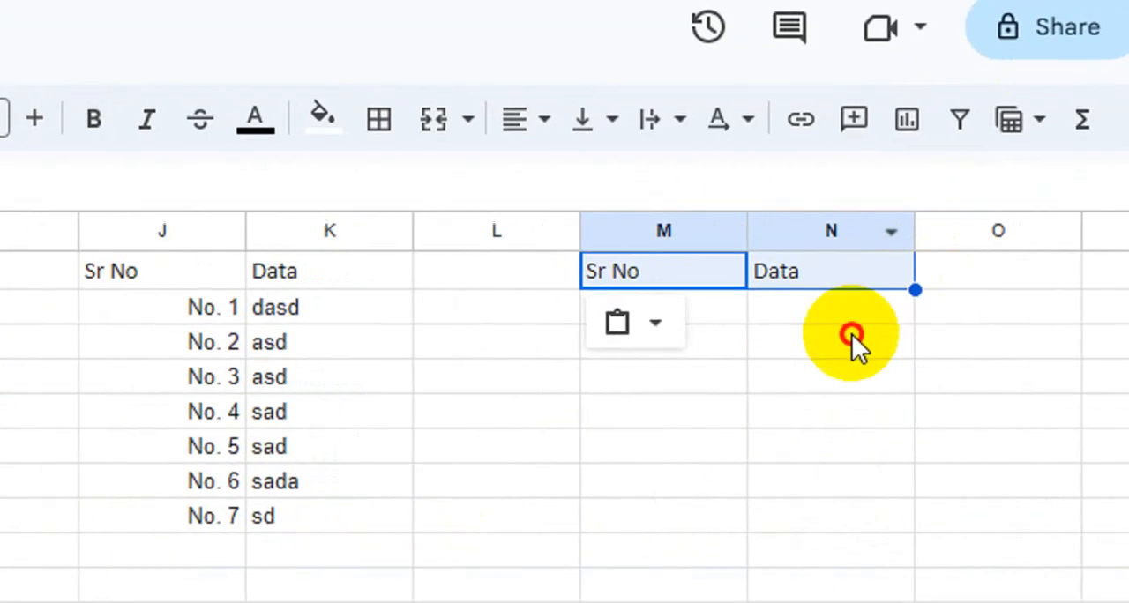
click(929, 335)
click(788, 311)
text(=seq)
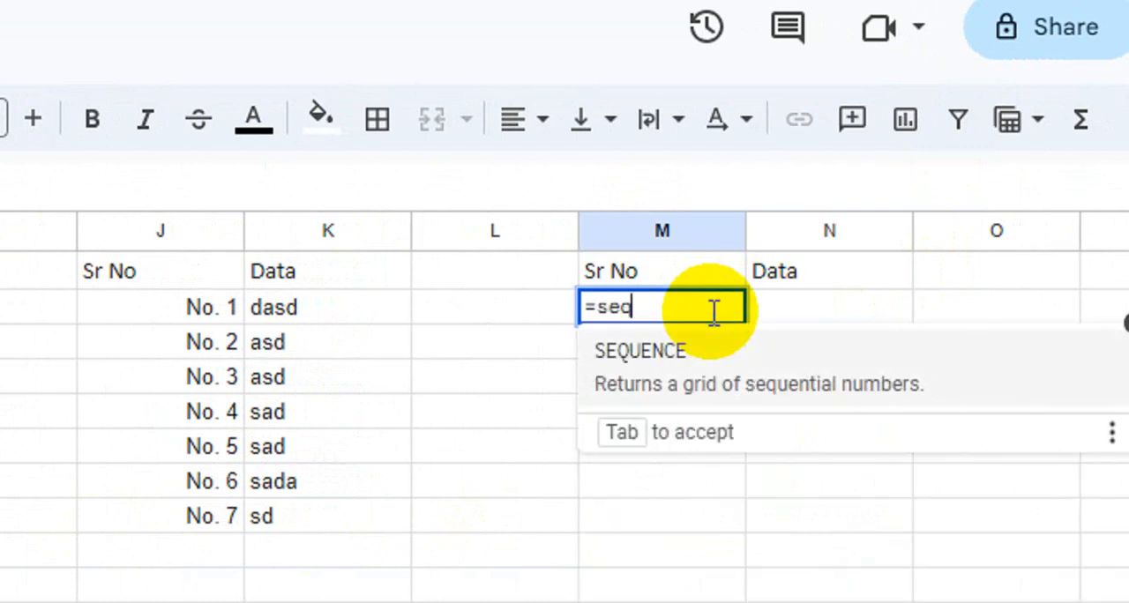
key(Tab)
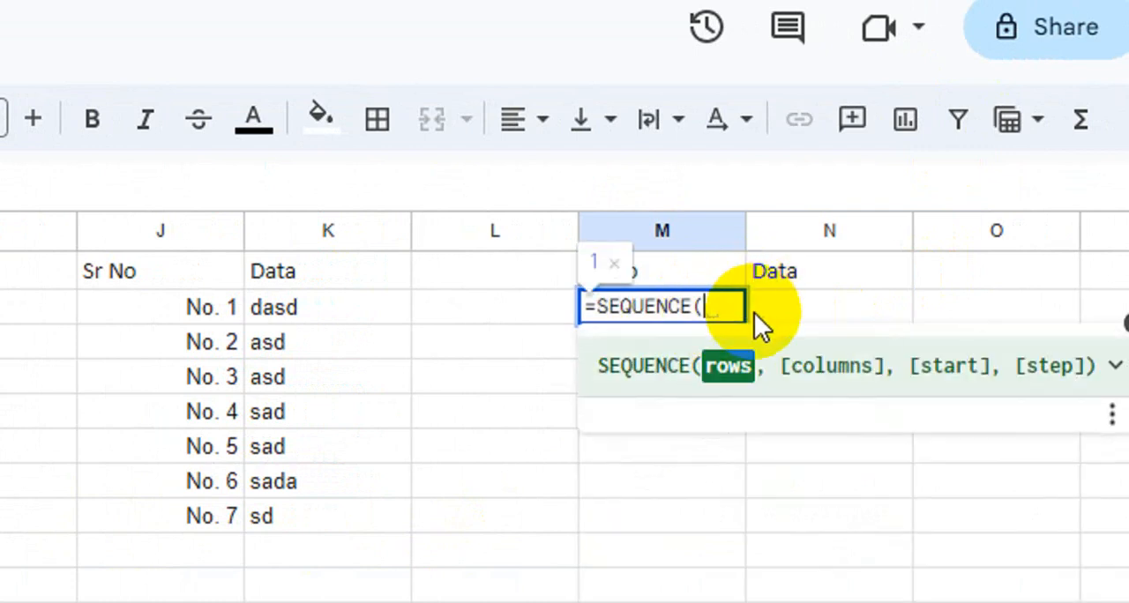
text(counta)
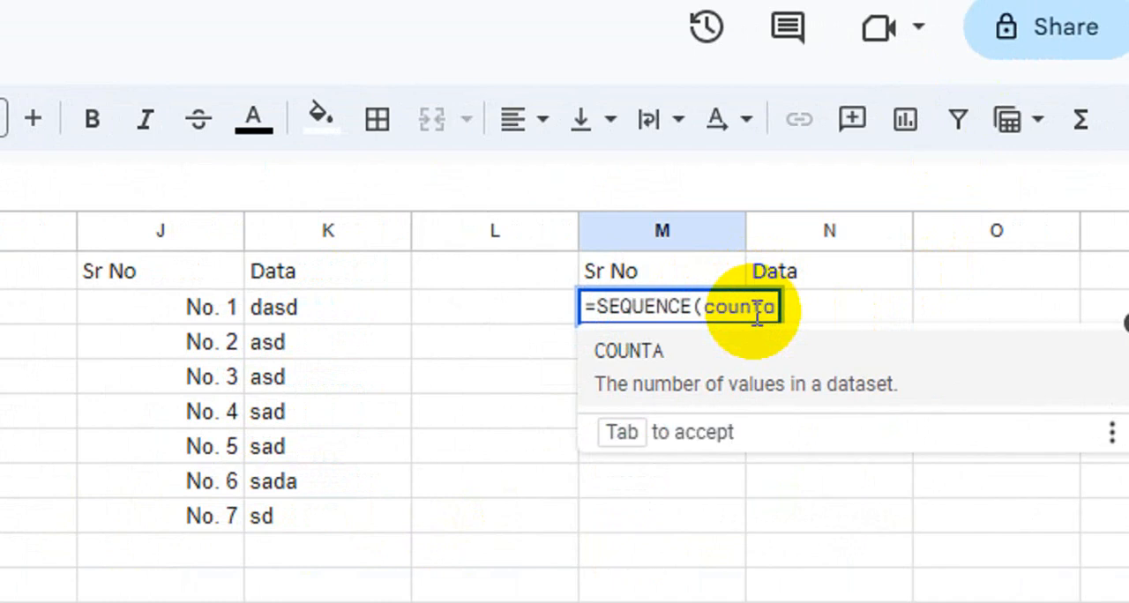
key(Tab)
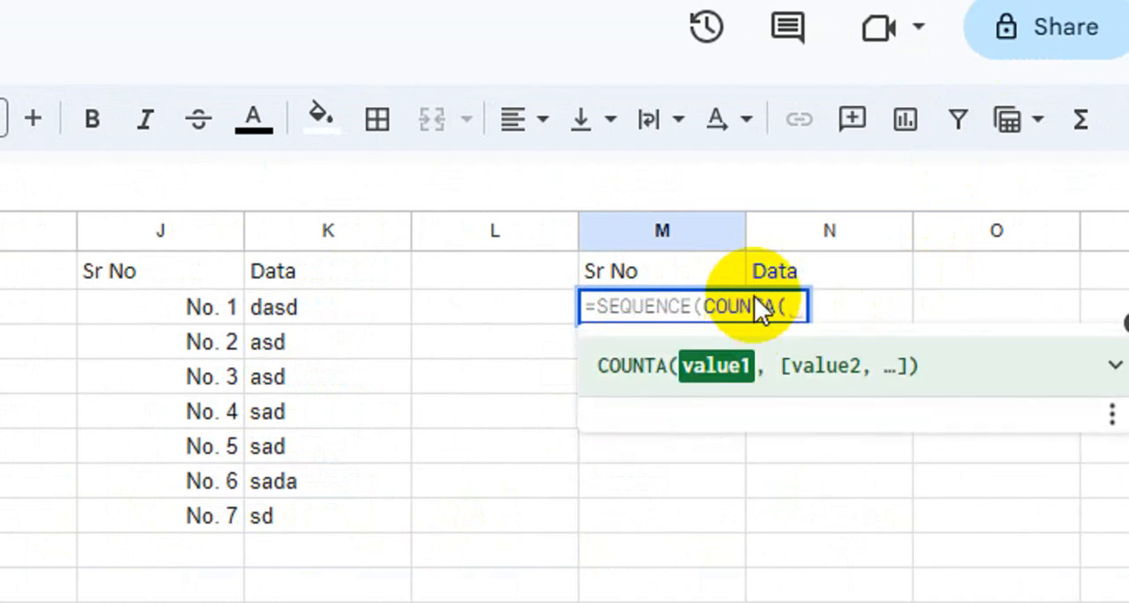
click(808, 233)
text()-)
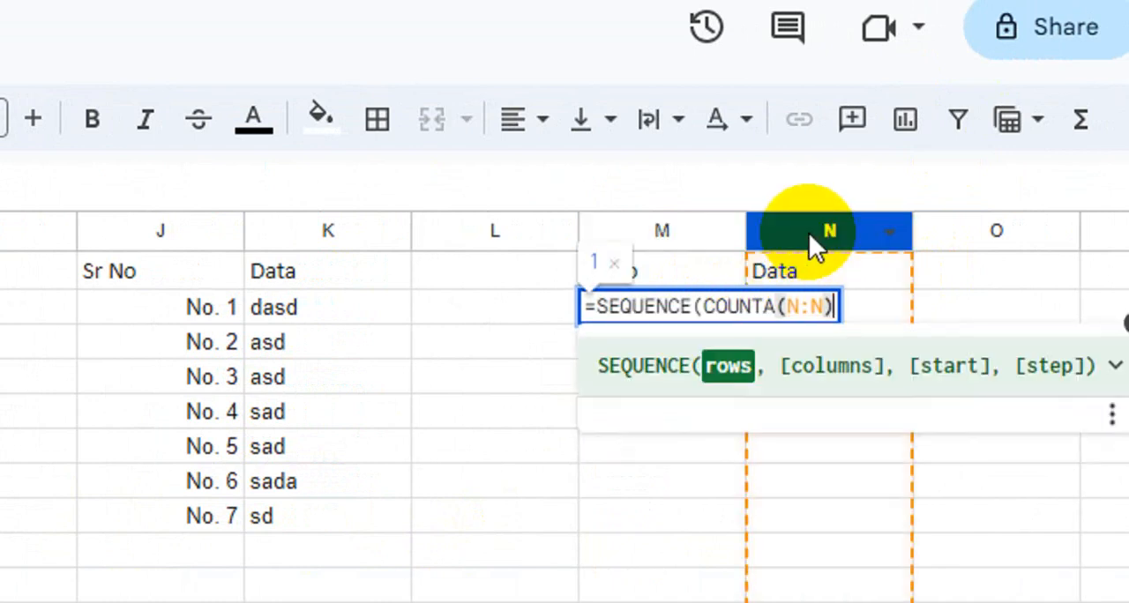
text(1))
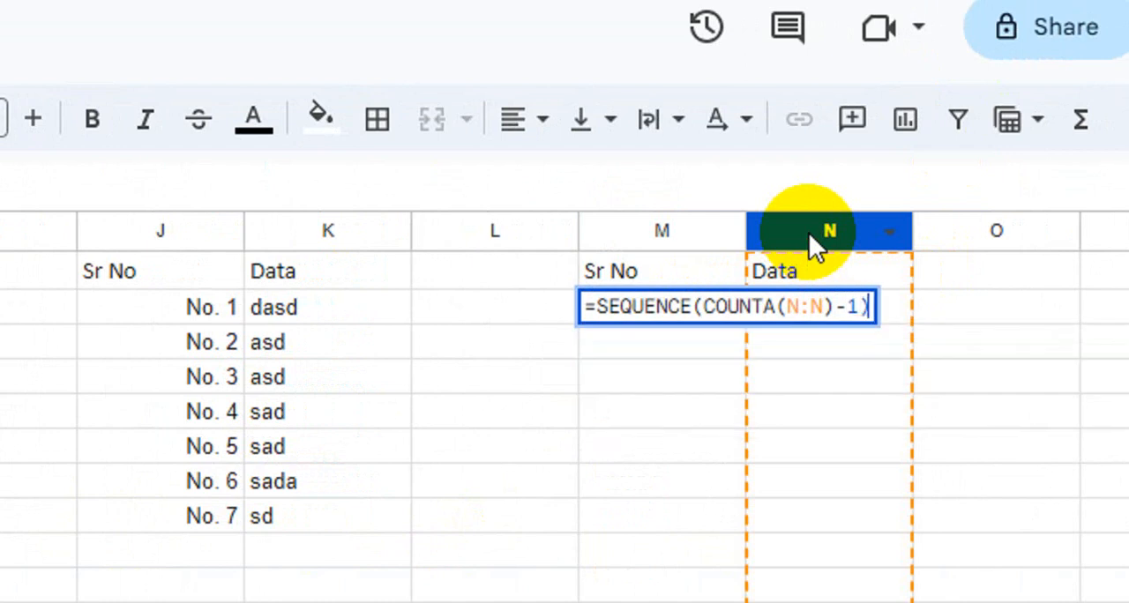
key(Return)
- Fill cells N2:N7 with the sample values dsfd, sdf, sdfdsf, sdf, sdf and dsfd
click(811, 304)
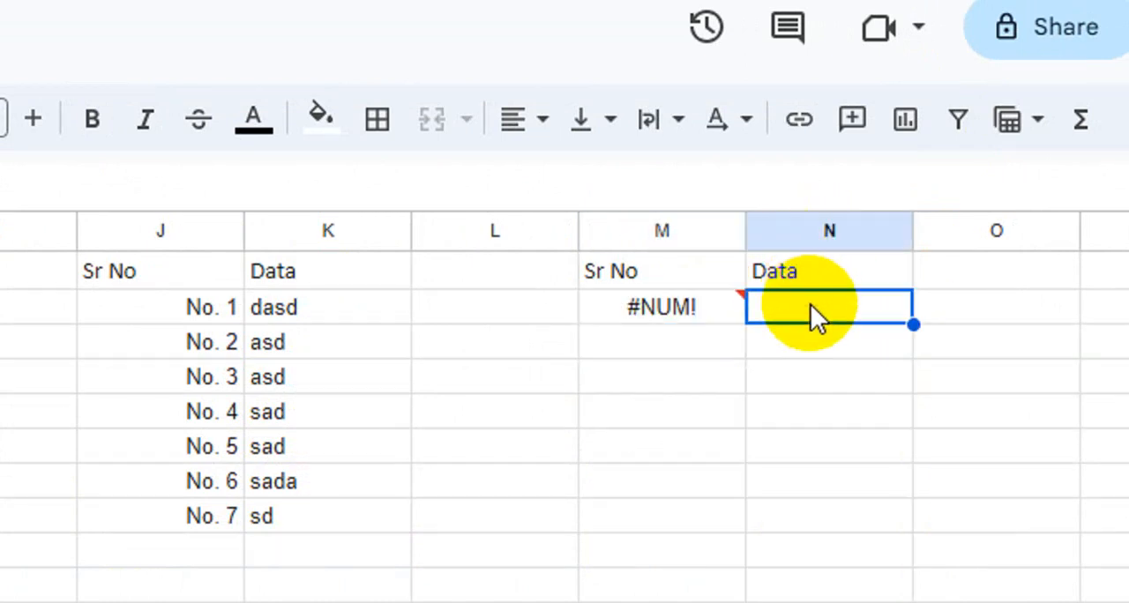
text(dsfd)
key(Return)
text(sdf)
key(Return)
text(sdfdsf)
key(Return)
text(sdf sdf)
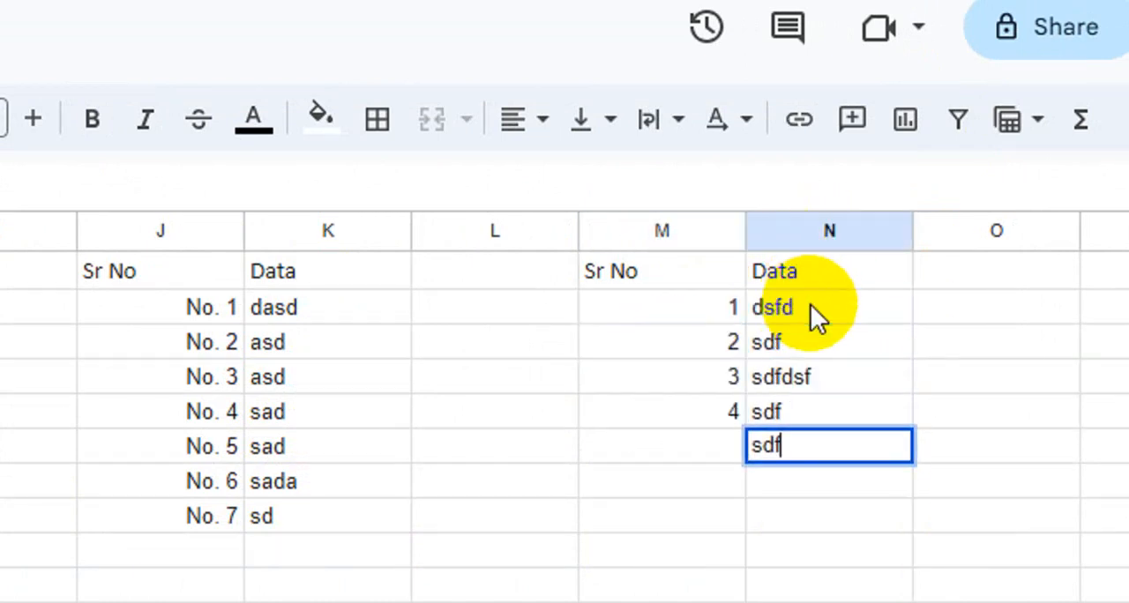
key(Return)
text(dsfd)
key(Return)
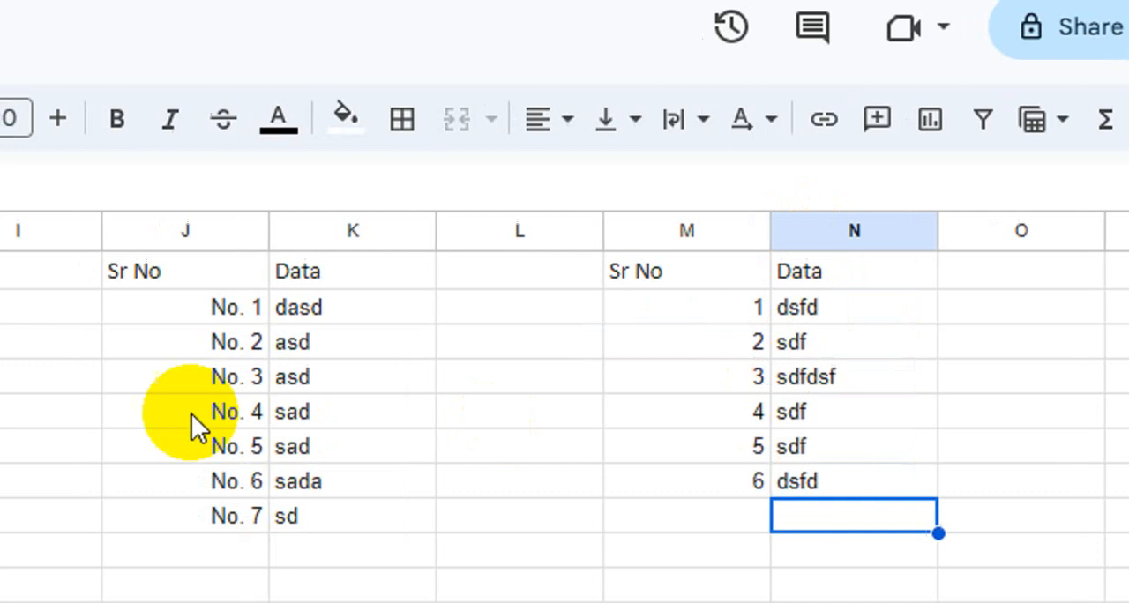
- Select the fifth table's serial numbers in M2:M7 and open the custom number format settings for them
click(172, 314)
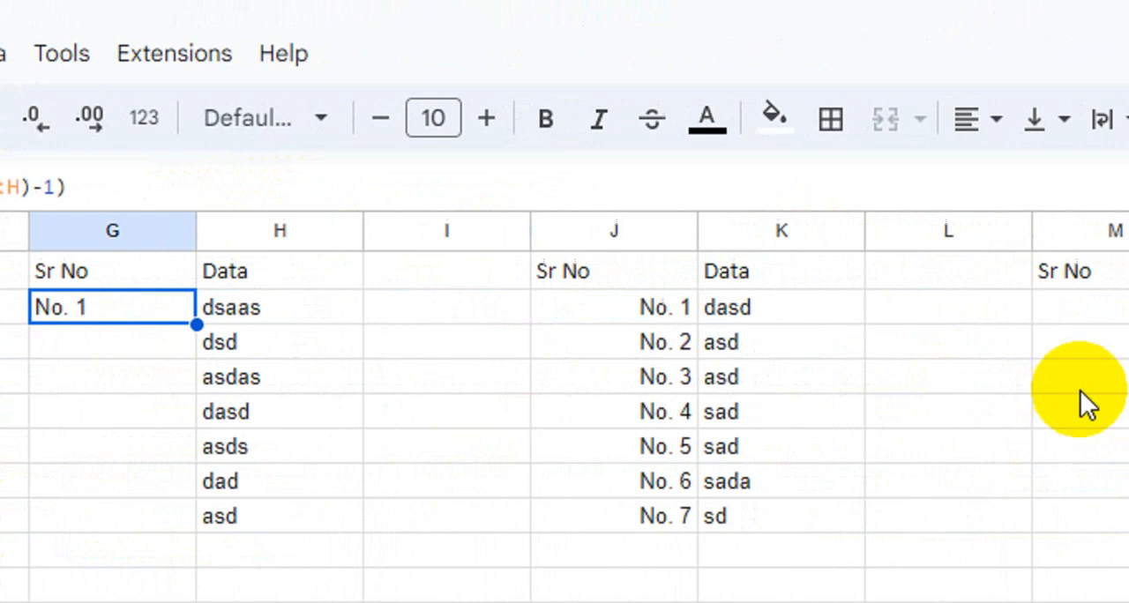
click(796, 310)
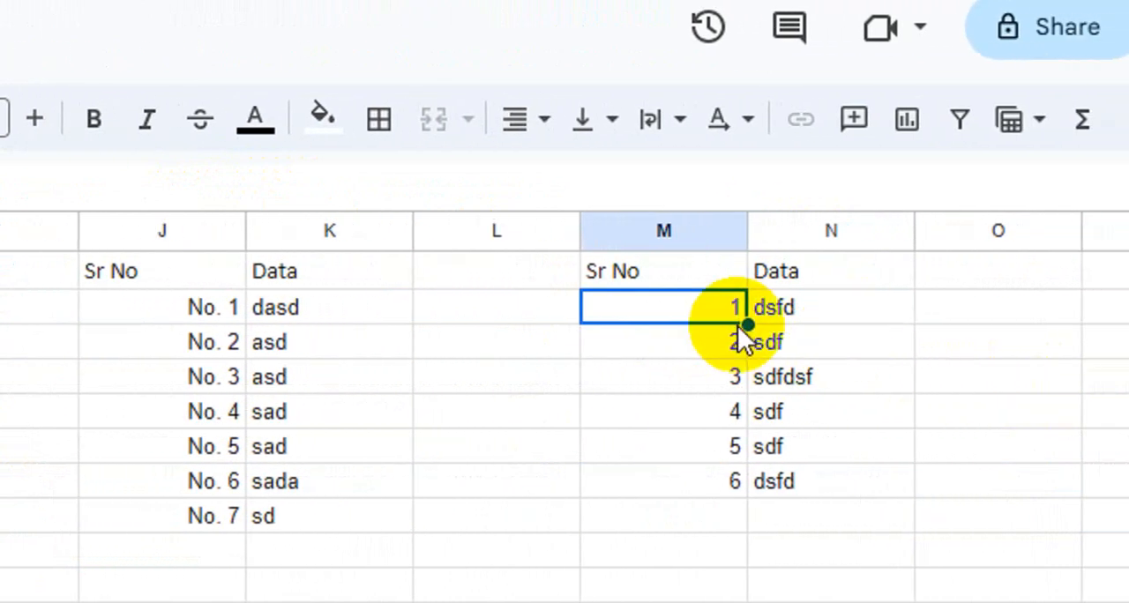
double_click(654, 308)
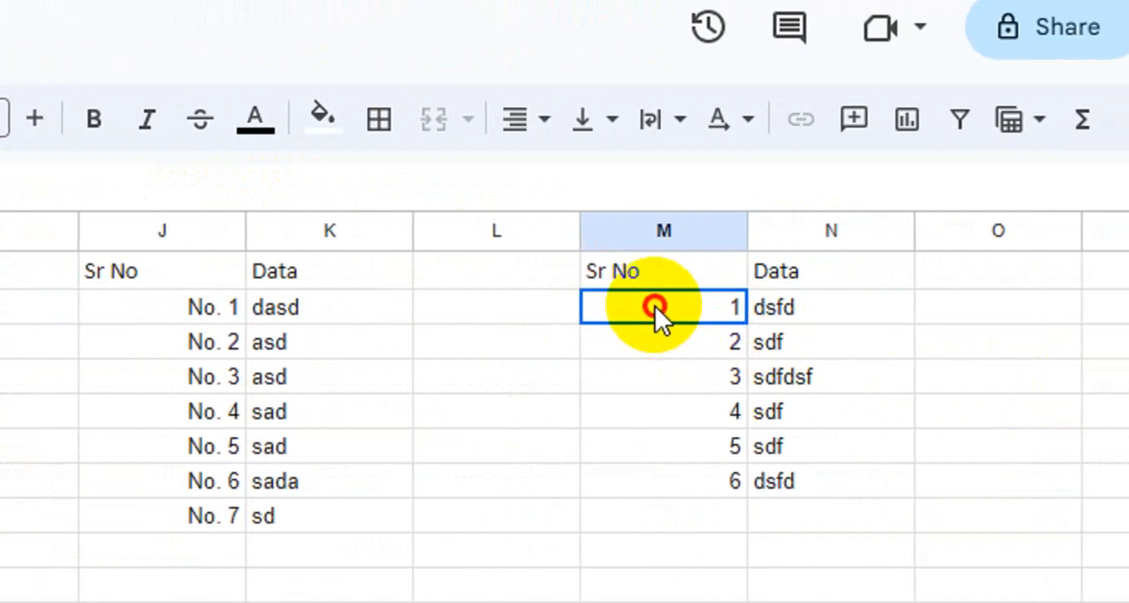
drag(655, 308, 668, 579)
drag(667, 512, 692, 418)
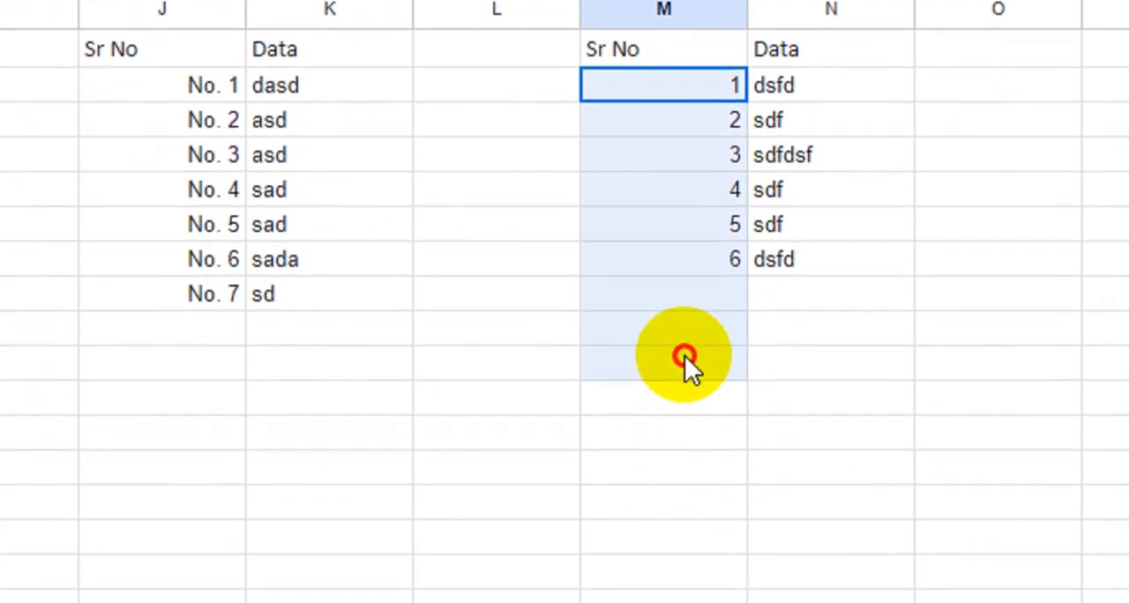
drag(692, 262, 692, 262)
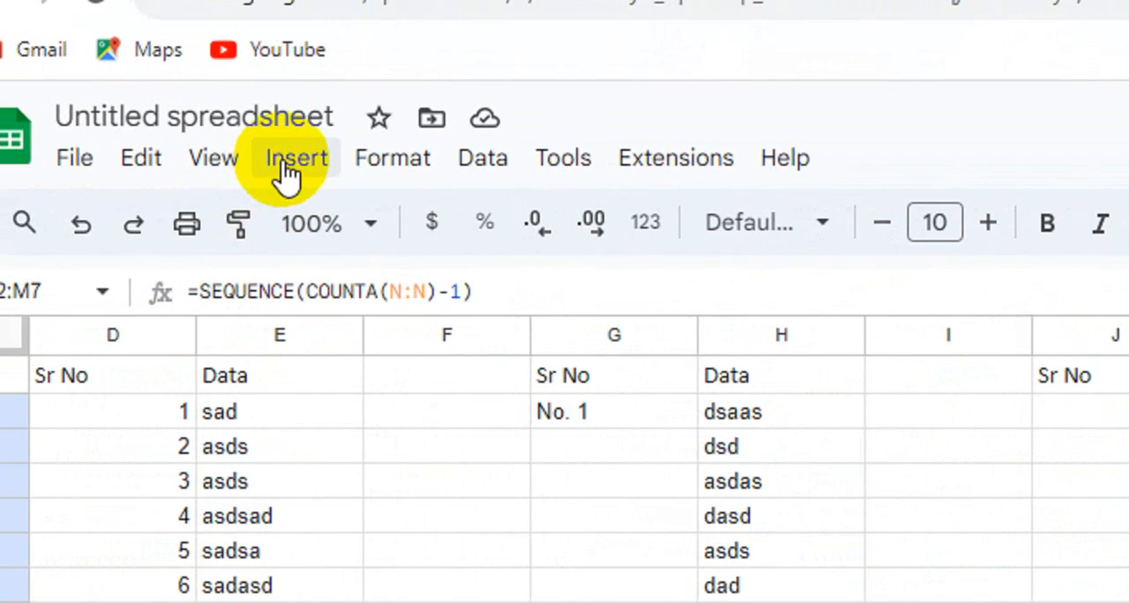
click(388, 163)
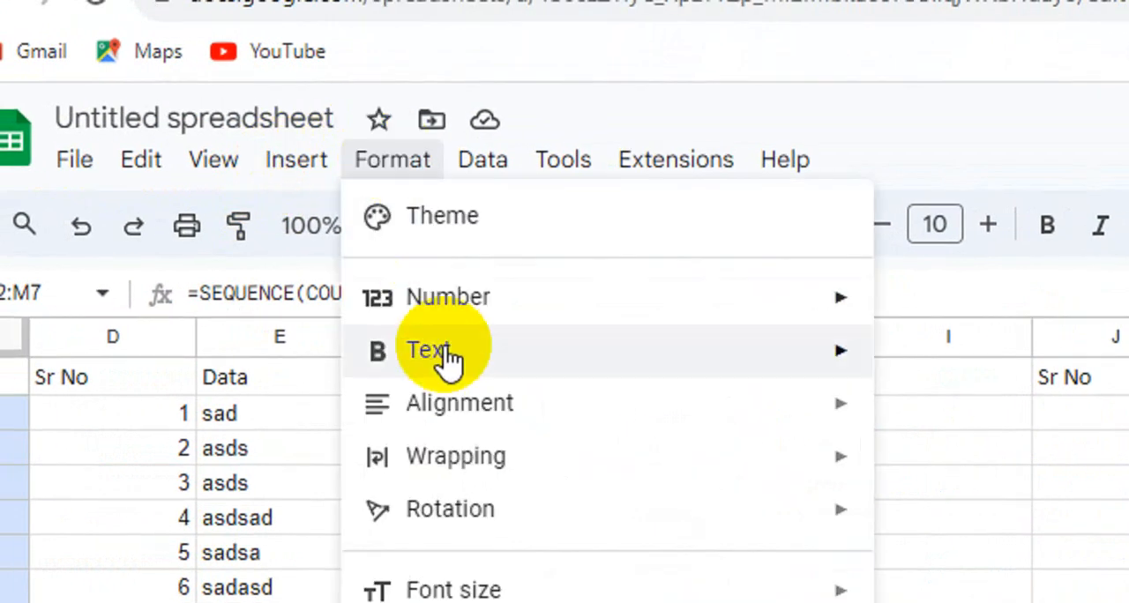
mouse_move(723, 310)
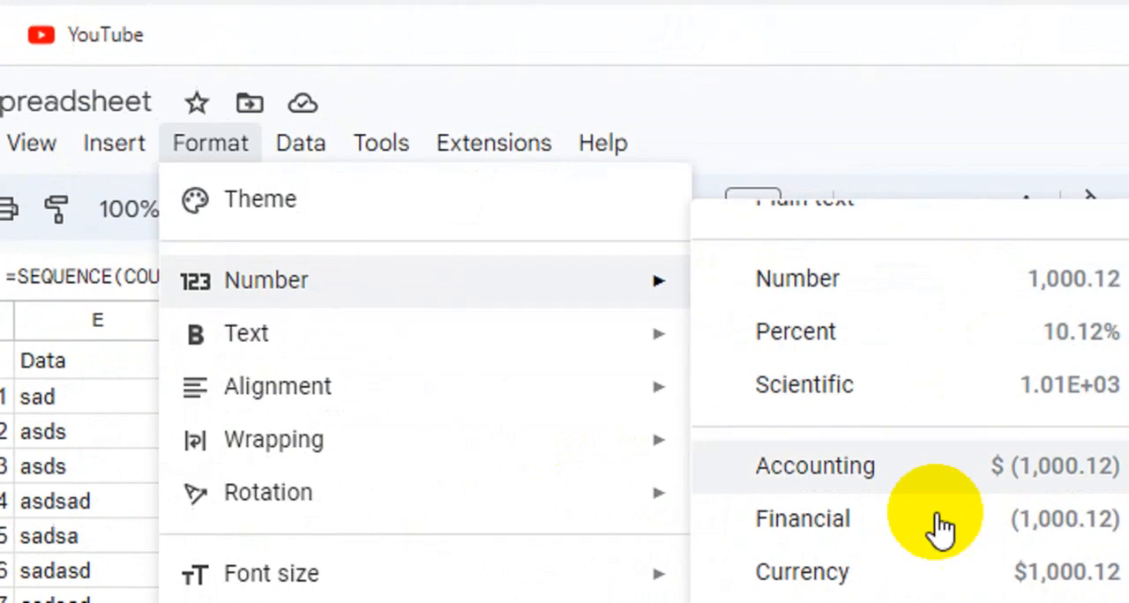
scroll(904, 550, down, 1)
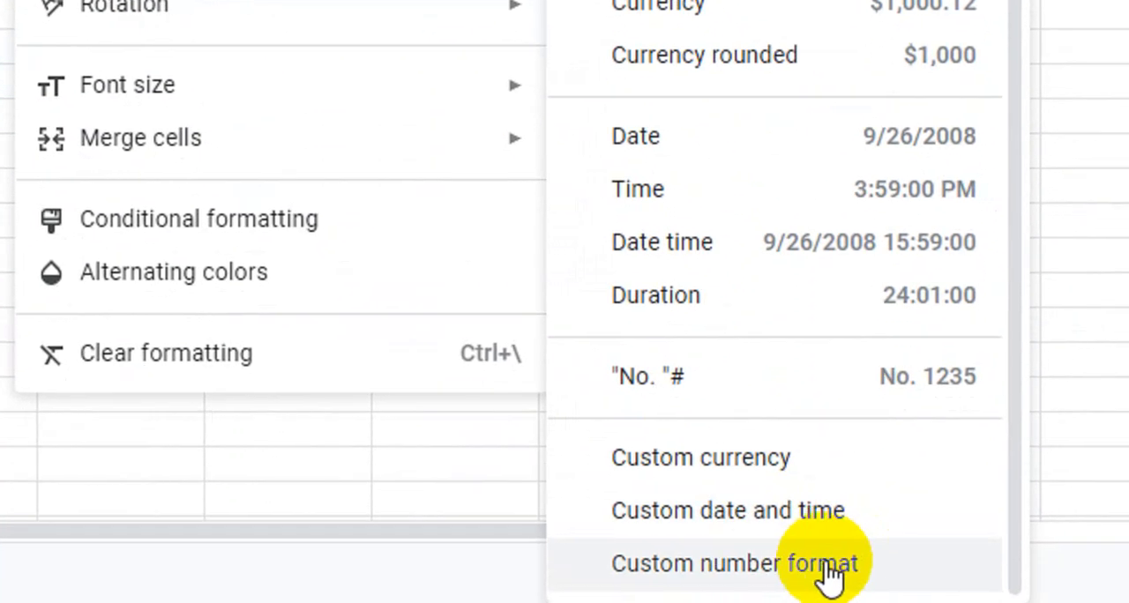
click(868, 565)
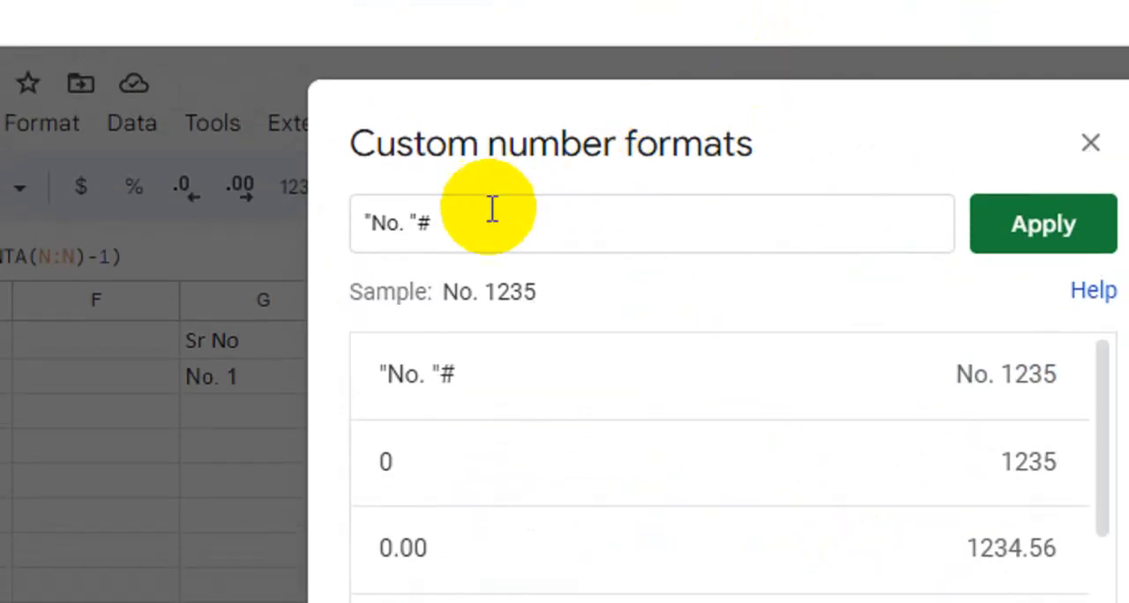
- Enter the custom number format "No. "# and apply it to the serial numbers in M2:M7
drag(491, 212, 354, 235)
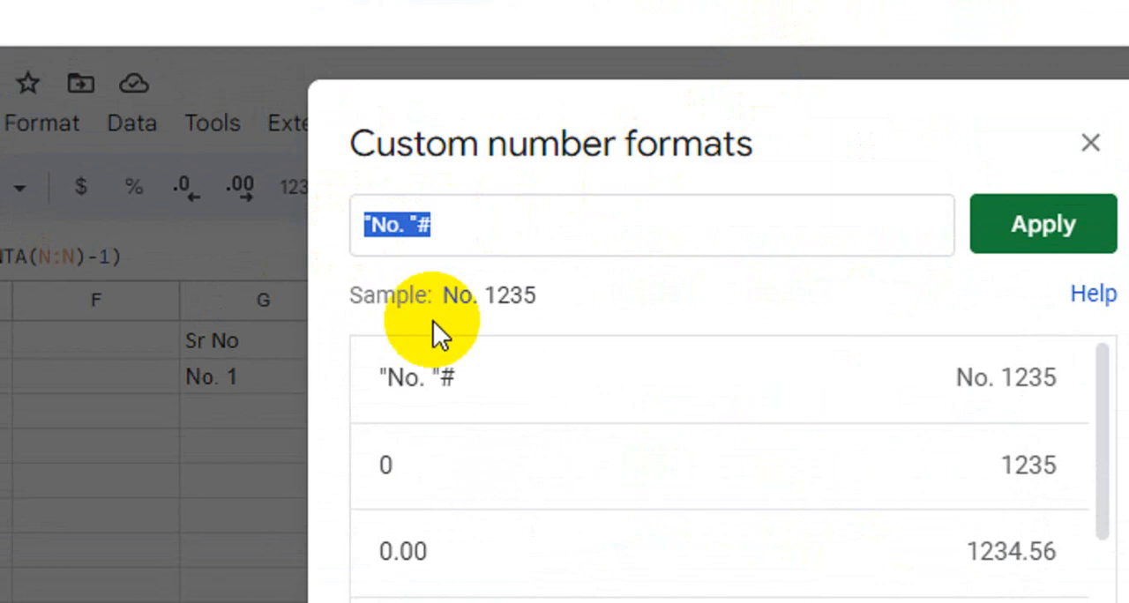
key(BackSpace)
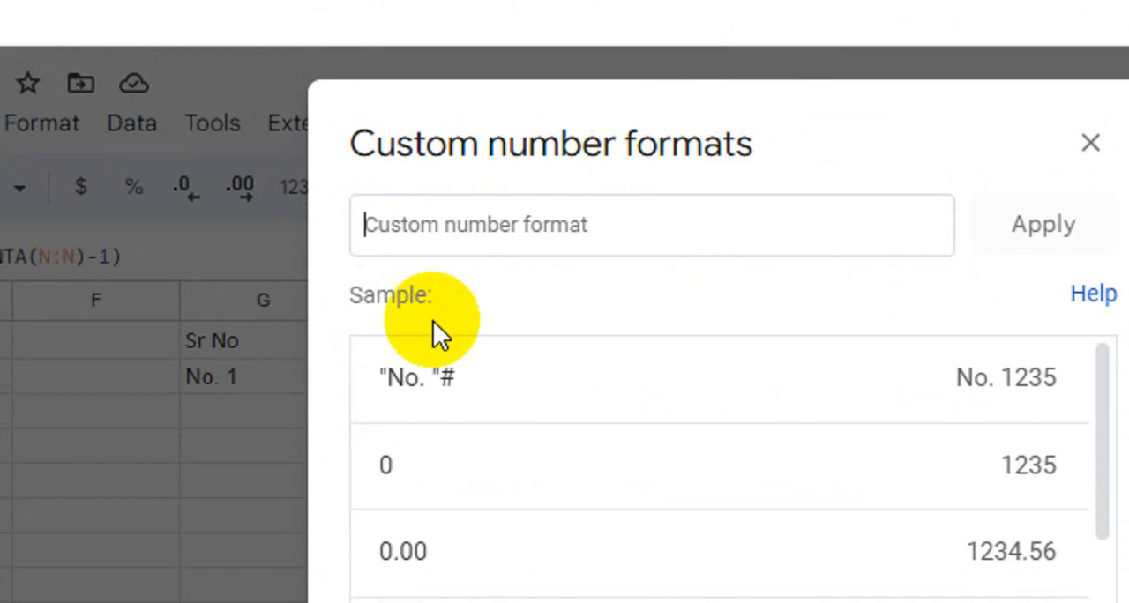
text("N)
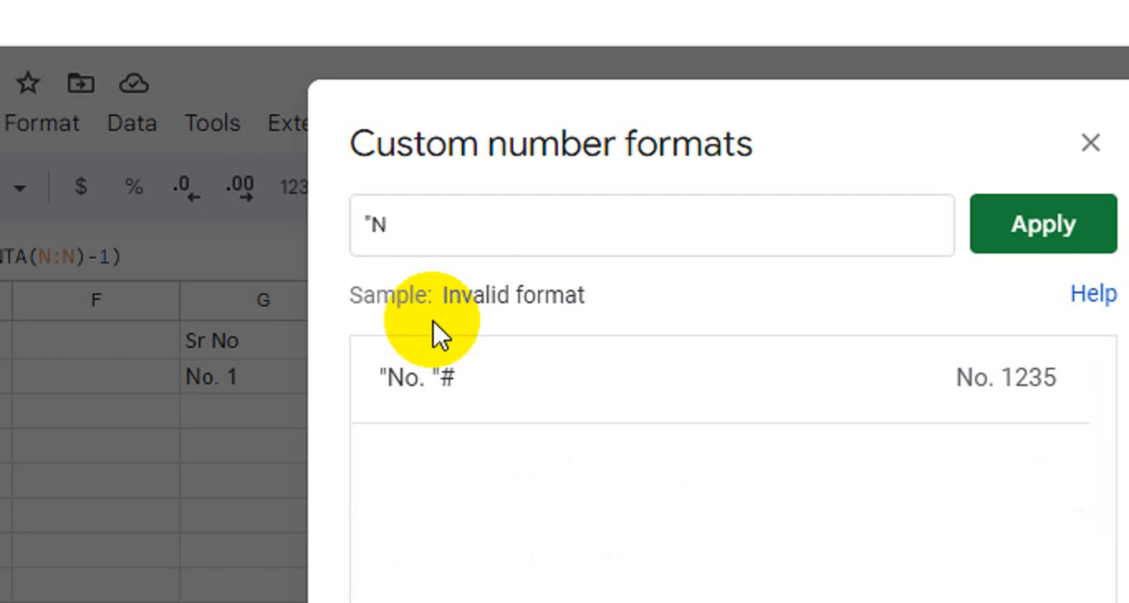
text(o. ")
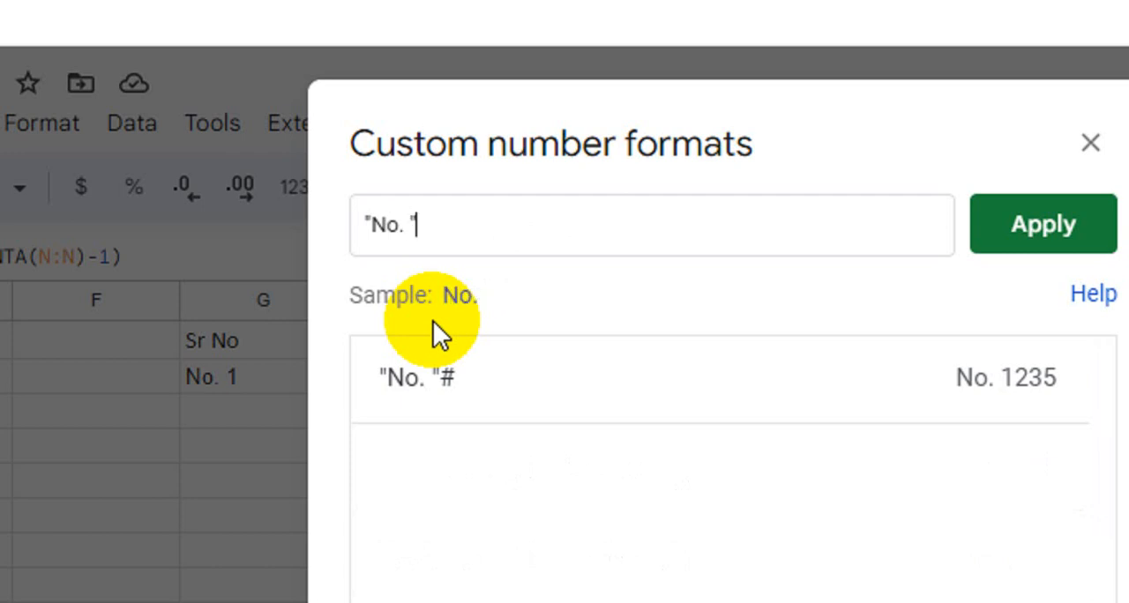
text(#)
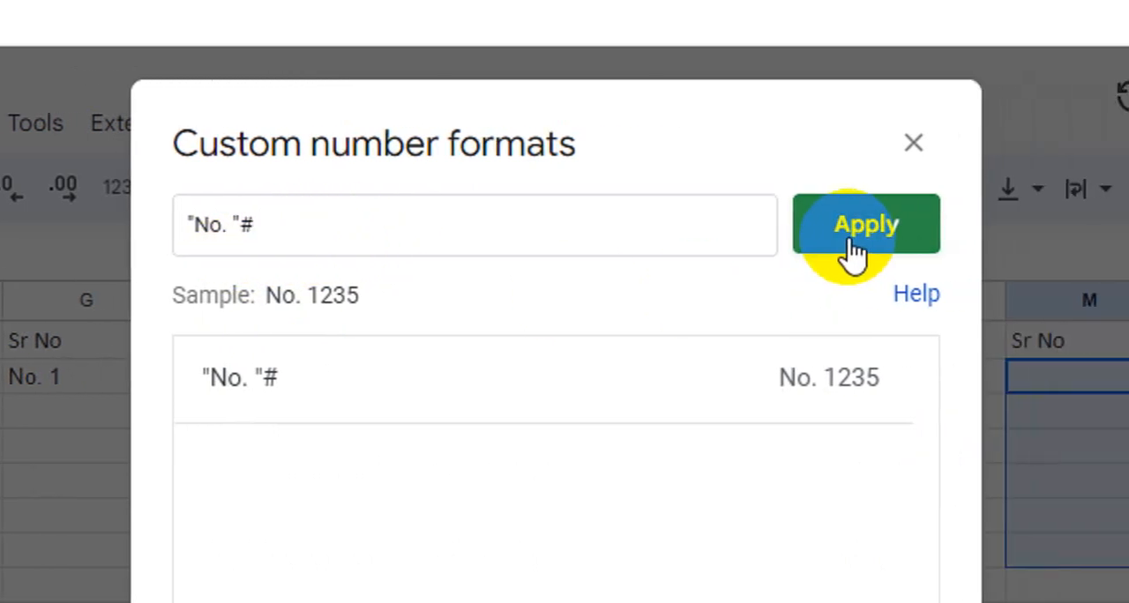
click(862, 252)
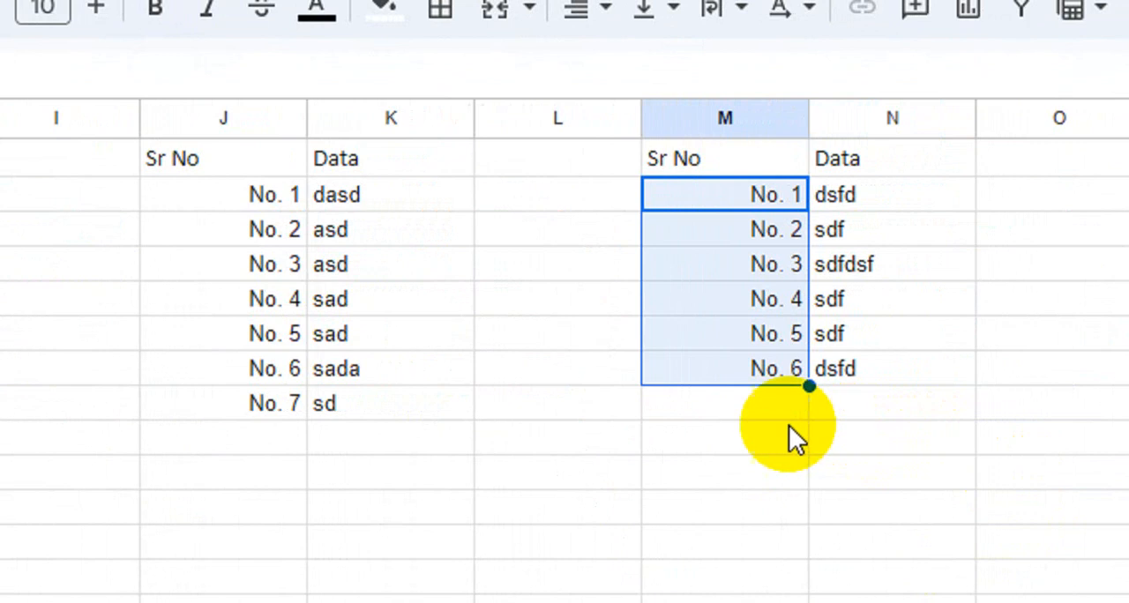
click(191, 203)
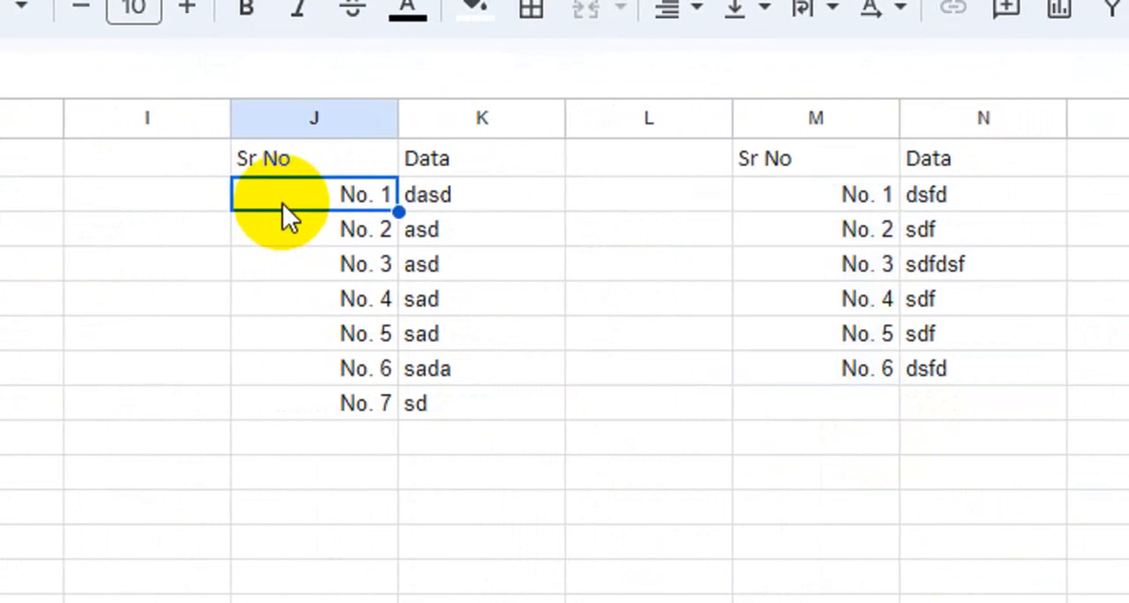
click(788, 201)
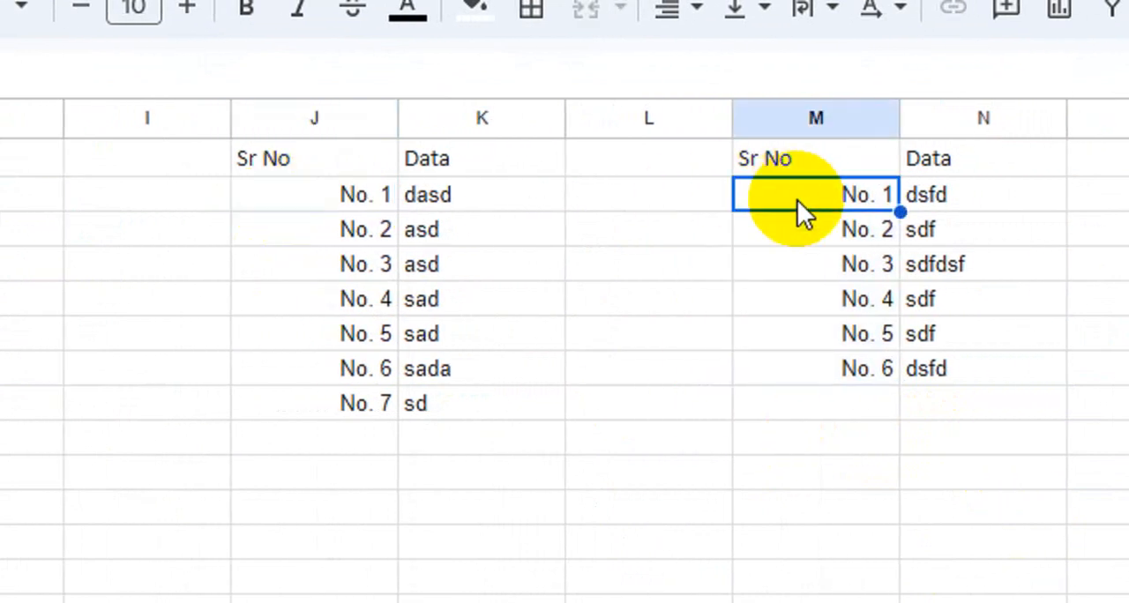